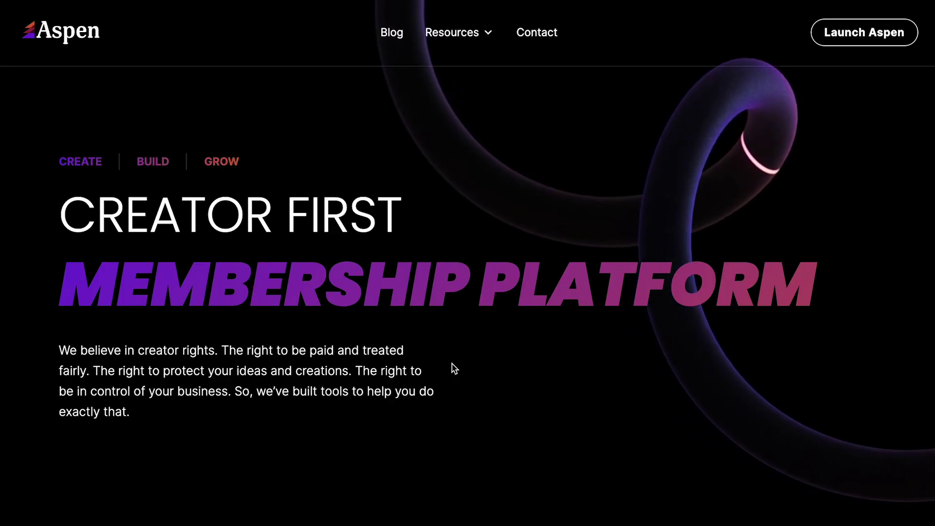
Inspect the Sphere, Dome Light and RS Camera settings, including the camera's optical and sensor settings
scroll(558, 183, "down", 2)
scroll(535, 170, "down", 1)
scroll(524, 165, "up", 3)
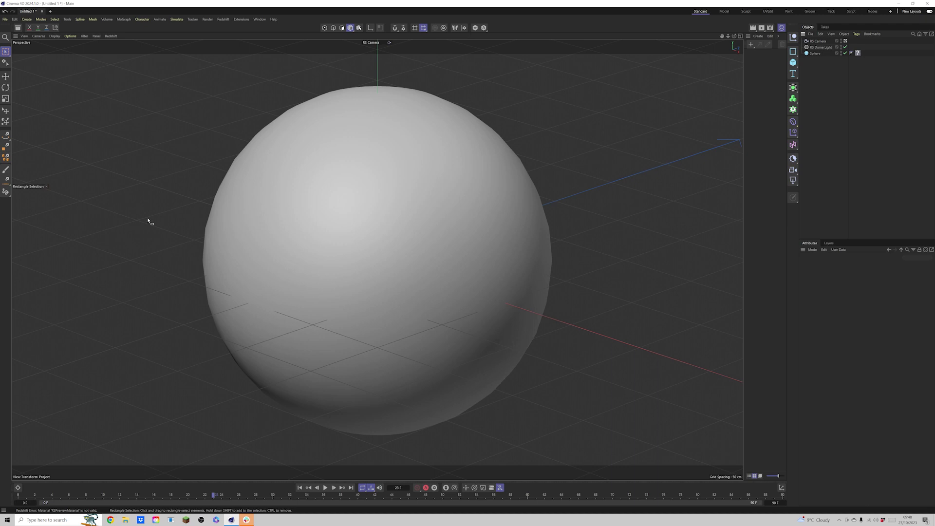
left_click(288, 282)
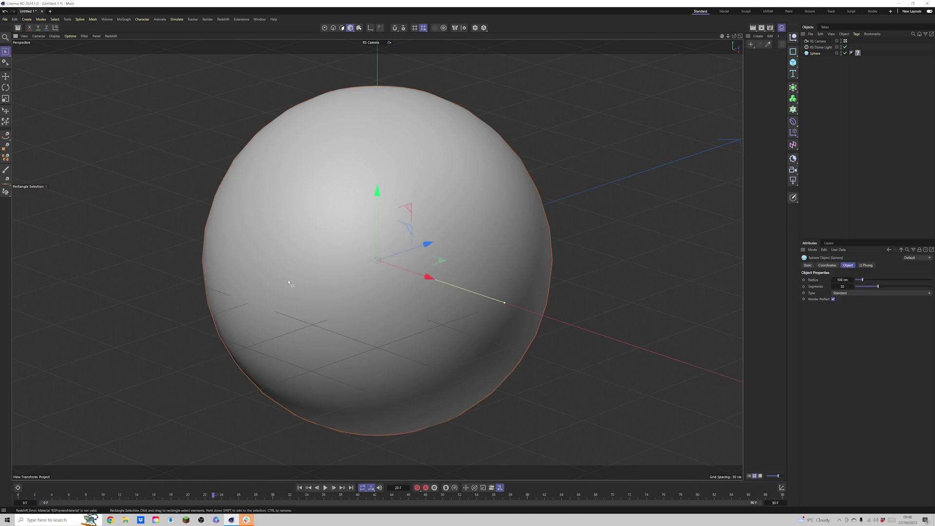
left_click(816, 48)
left_click(817, 41)
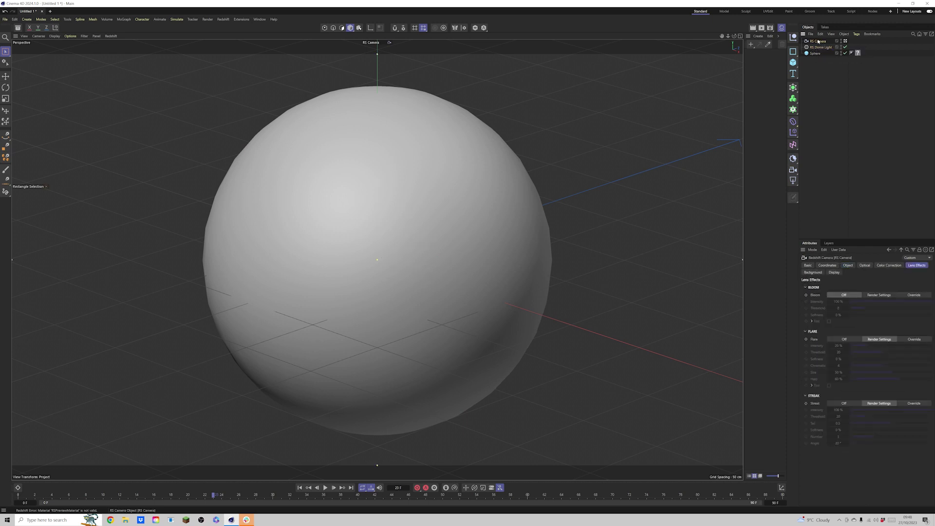
left_click(879, 266)
left_click(870, 267)
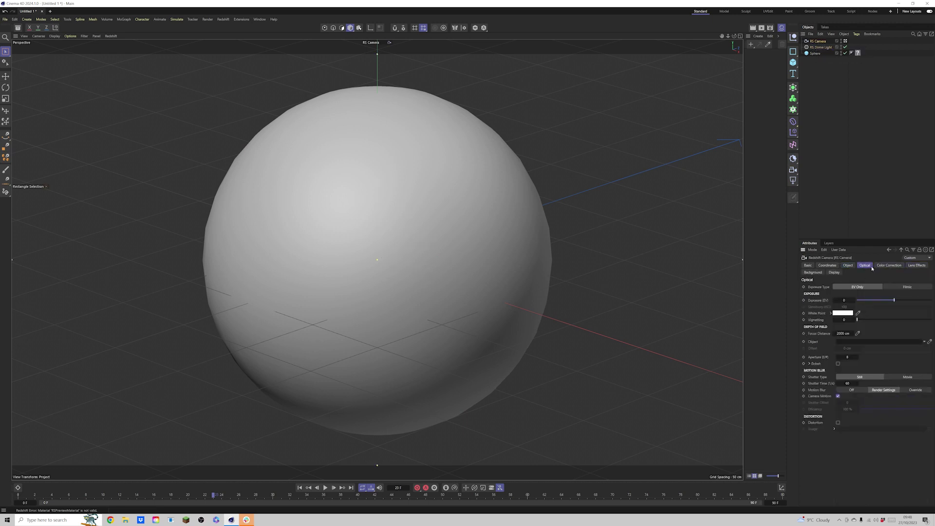
left_click(846, 265)
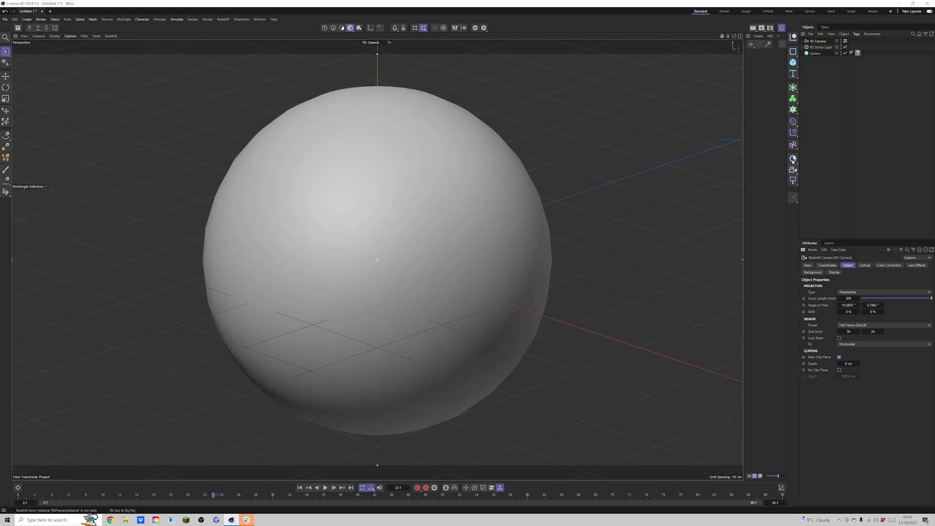
Open the Redshift RenderView, dock it beside the viewport, and start a live render
left_click(753, 28)
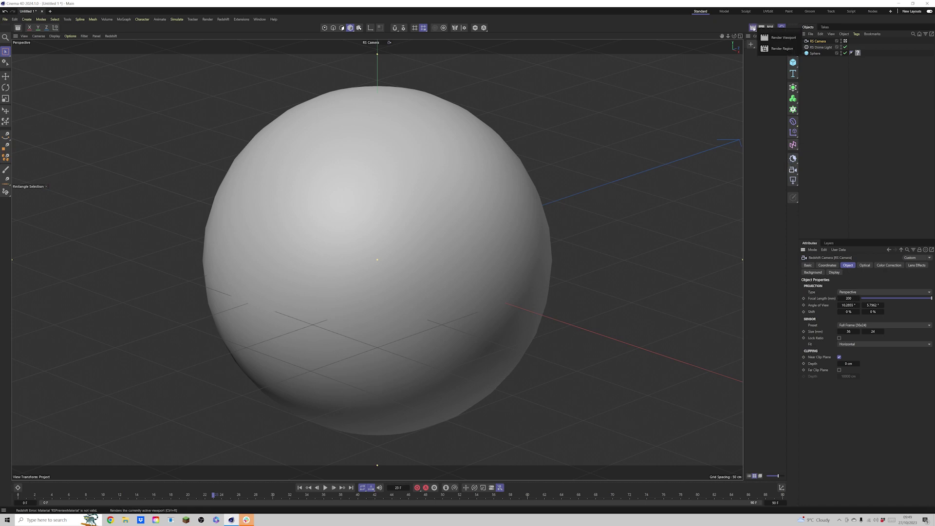
left_click(761, 28)
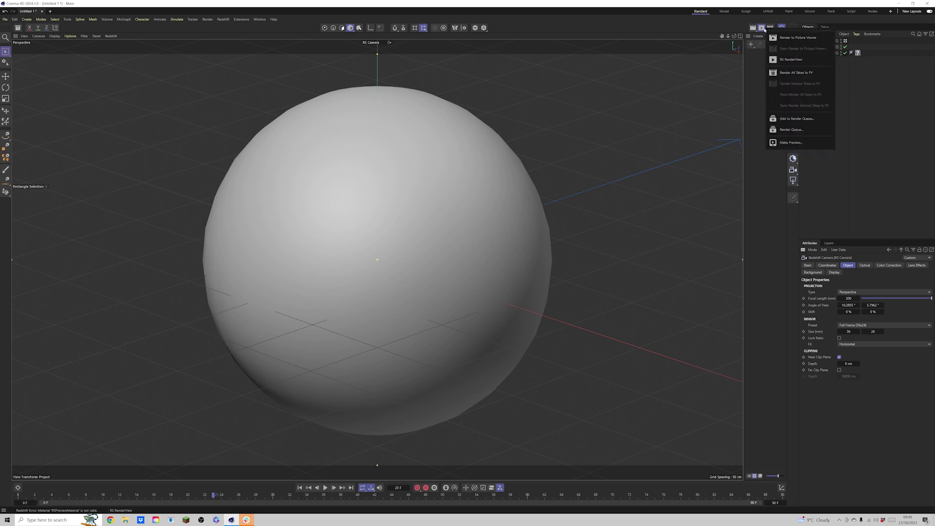
left_click(782, 57)
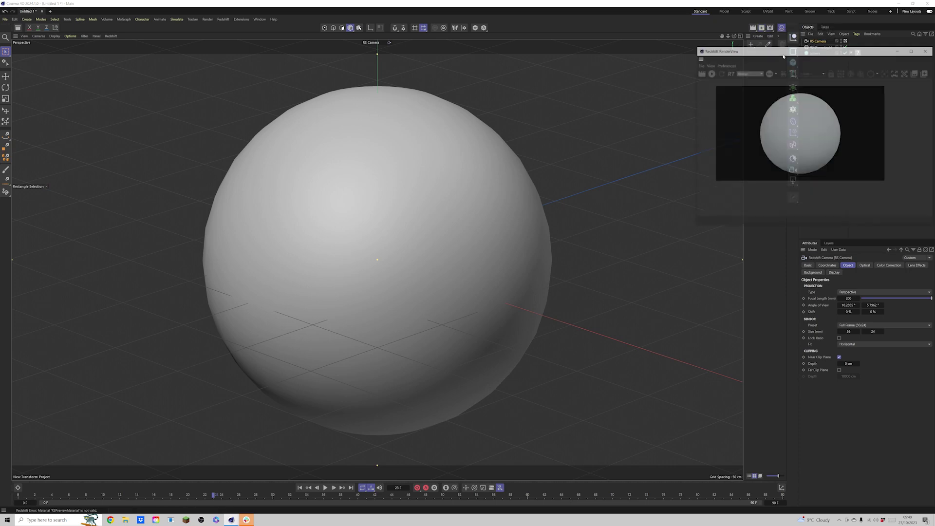
left_click_drag(699, 59, 736, 262)
left_click(392, 56)
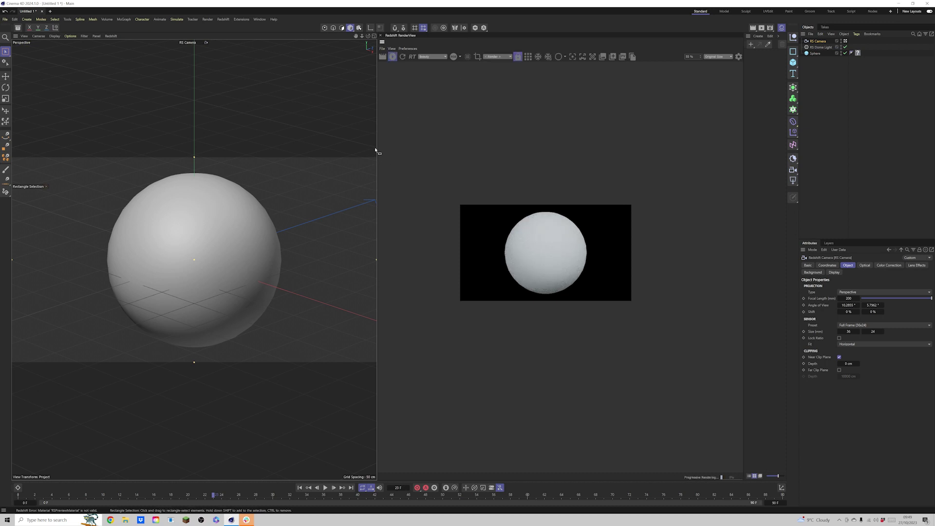
Create an RS Standard material from the Material Manager and drag it onto the Sphere
left_click(757, 37)
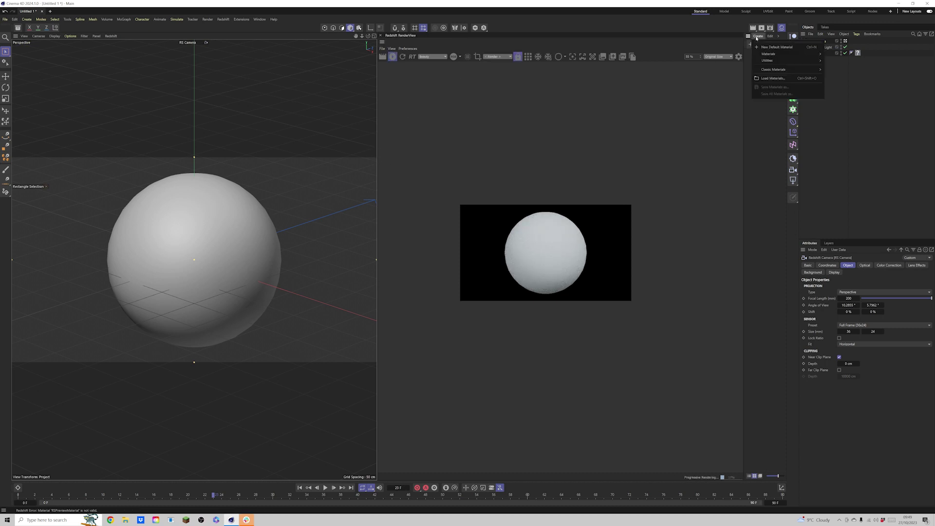
mouse_move(779, 54)
left_click(838, 56)
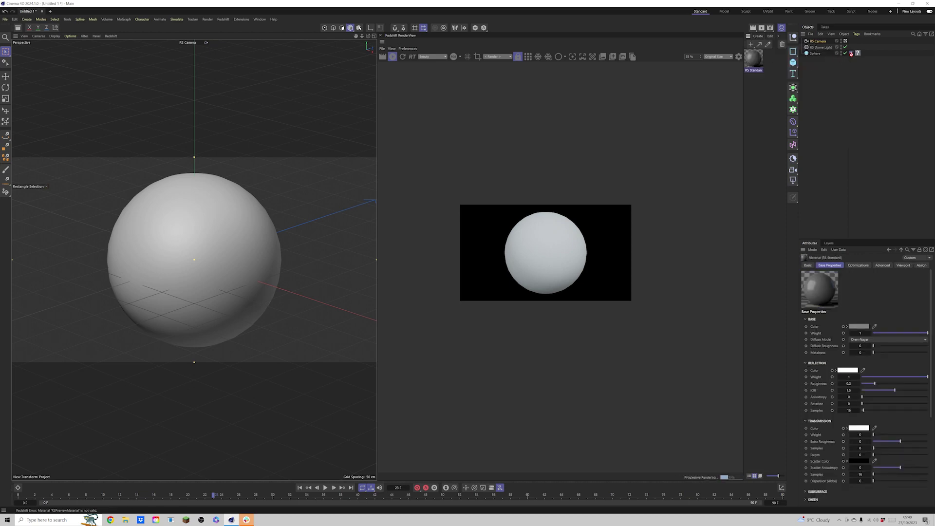
left_click_drag(859, 55, 858, 54)
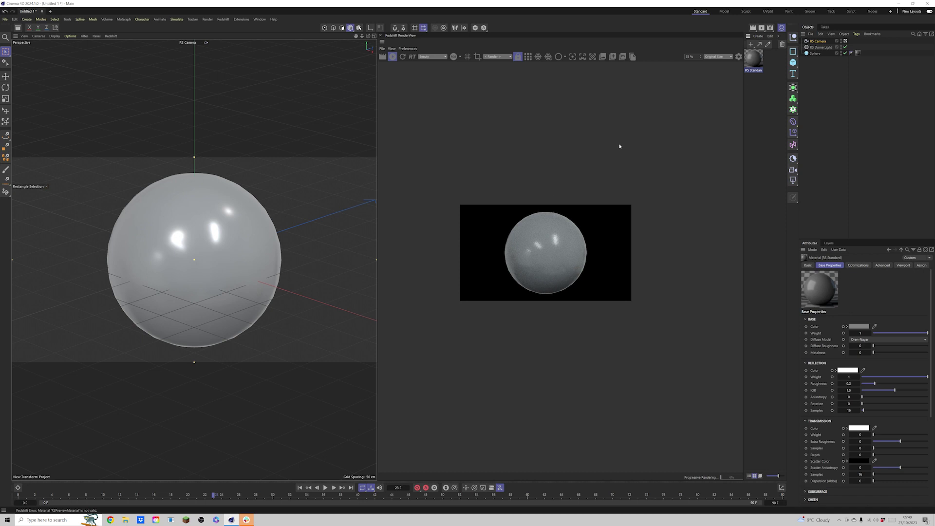
scroll(543, 272, "up", 5)
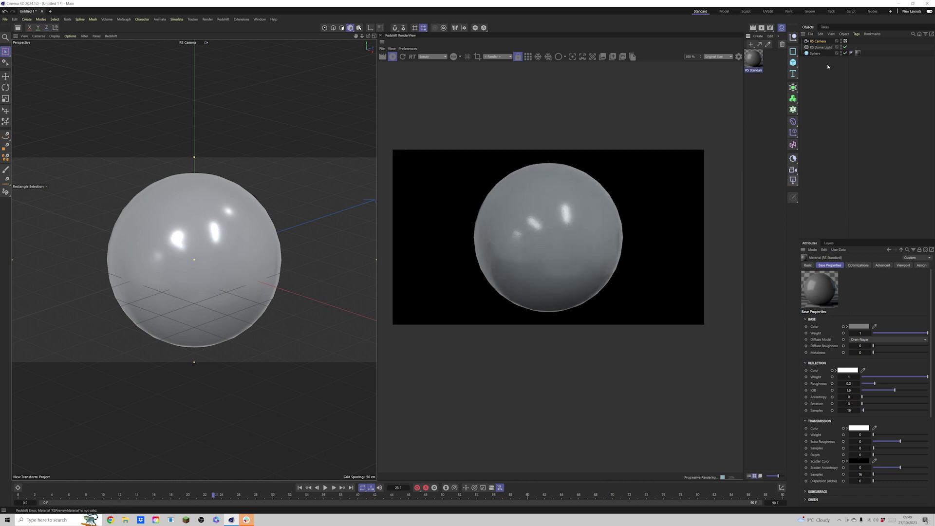
Add an RS Object tag to the sphere with Geometry Override and Tessellation enabled
left_click(815, 54)
left_click(856, 34)
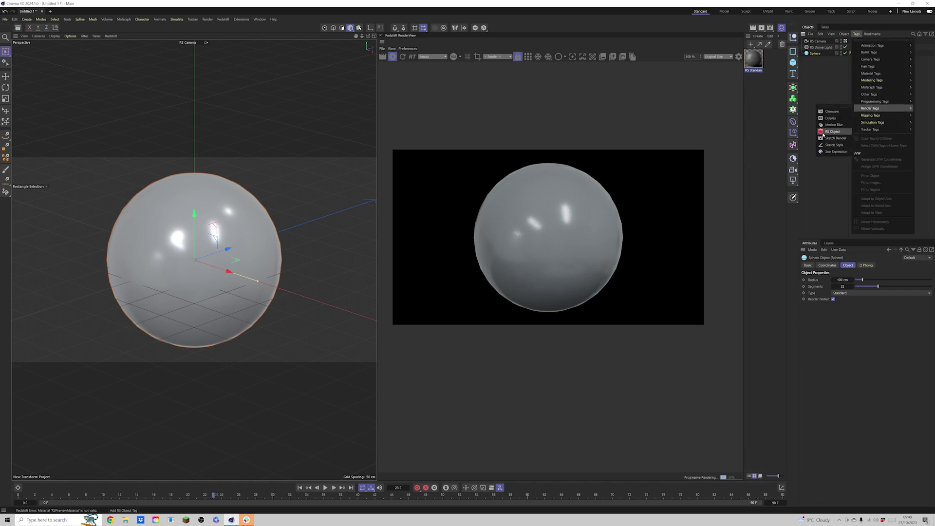
left_click(834, 139)
left_click(844, 265)
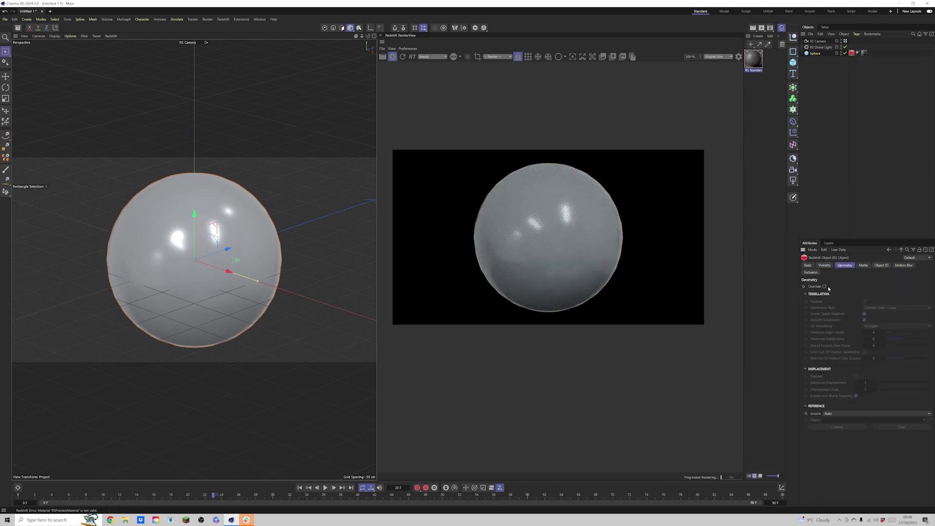
left_click(824, 286)
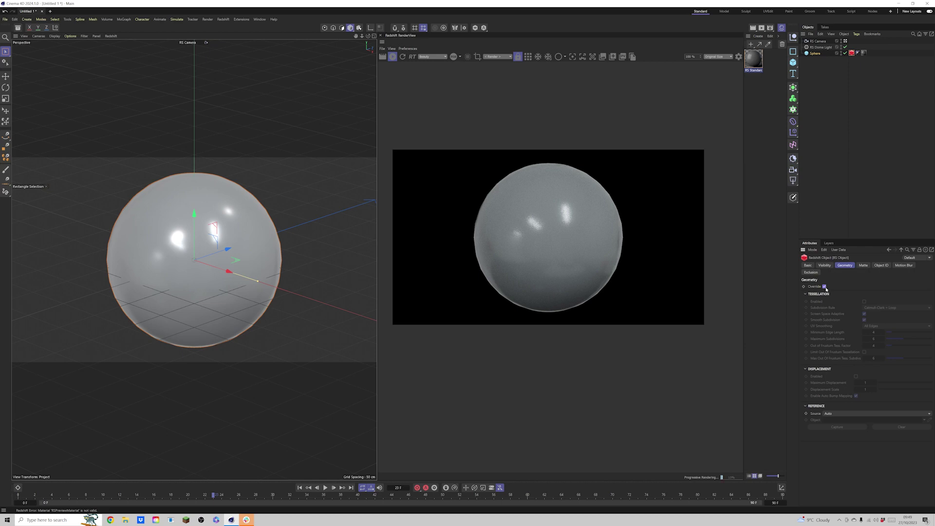
left_click(864, 301)
Set the sphere's segment count to 15
left_click(813, 54)
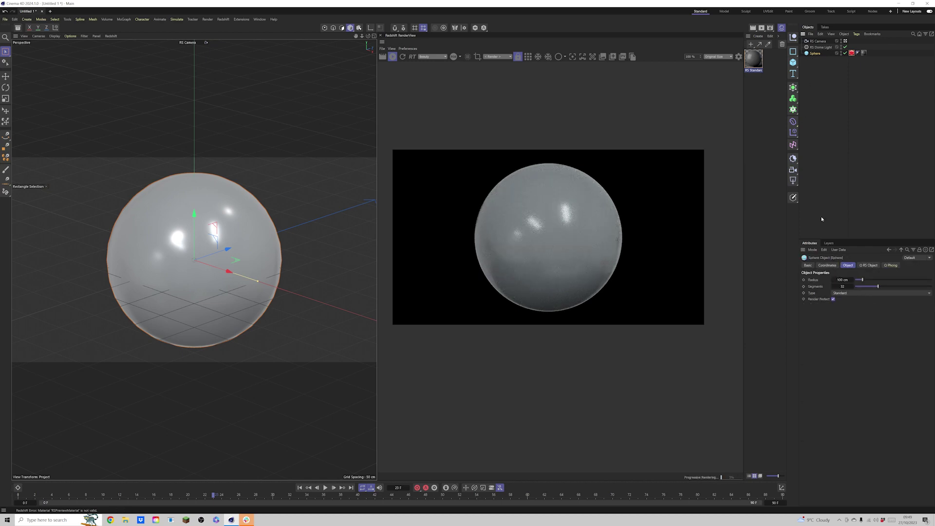
left_click(842, 285)
type("15")
key("Return")
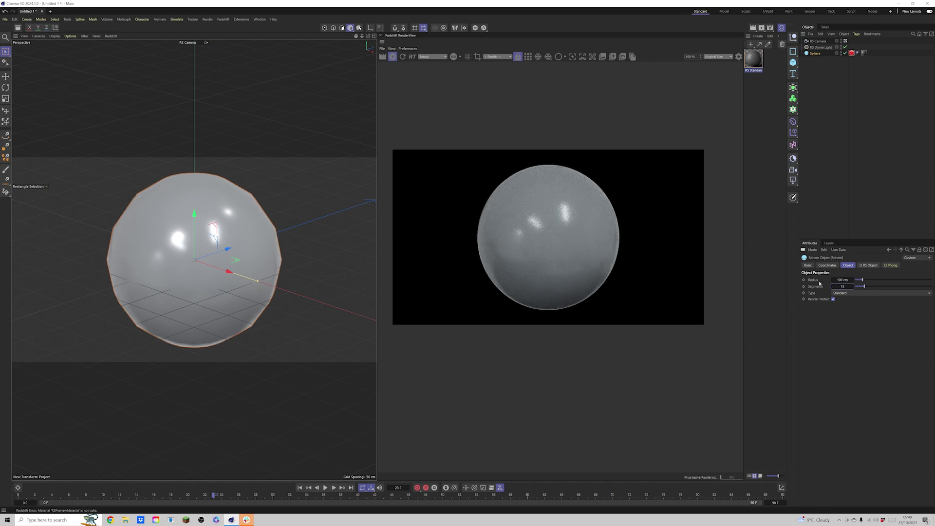
left_click(767, 182)
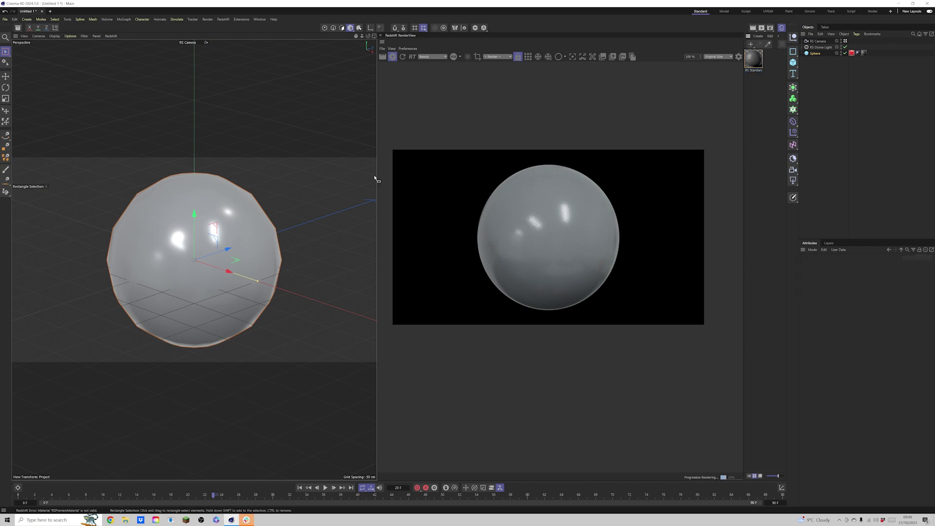
Open the material's node graph, rearrange the nodes, and duplicate the RS Standard node
double_click(753, 58)
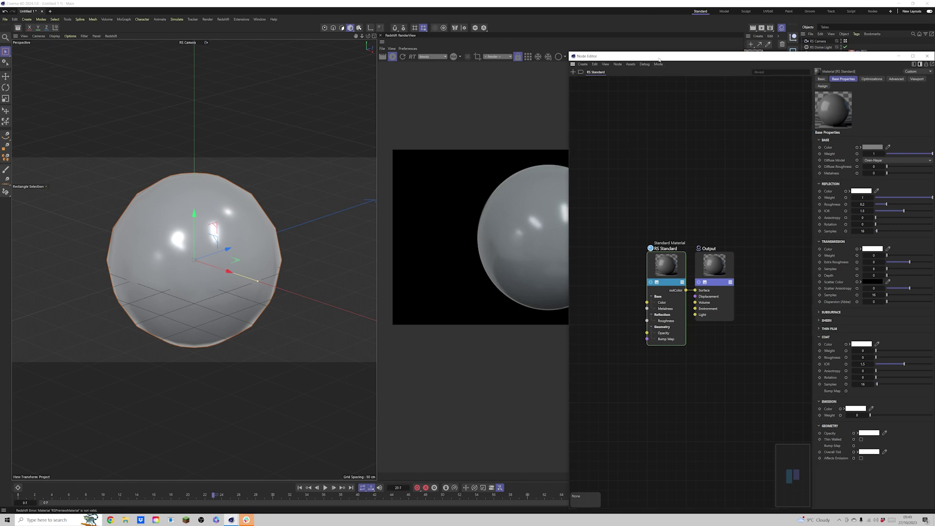
left_click_drag(659, 59, 105, 45)
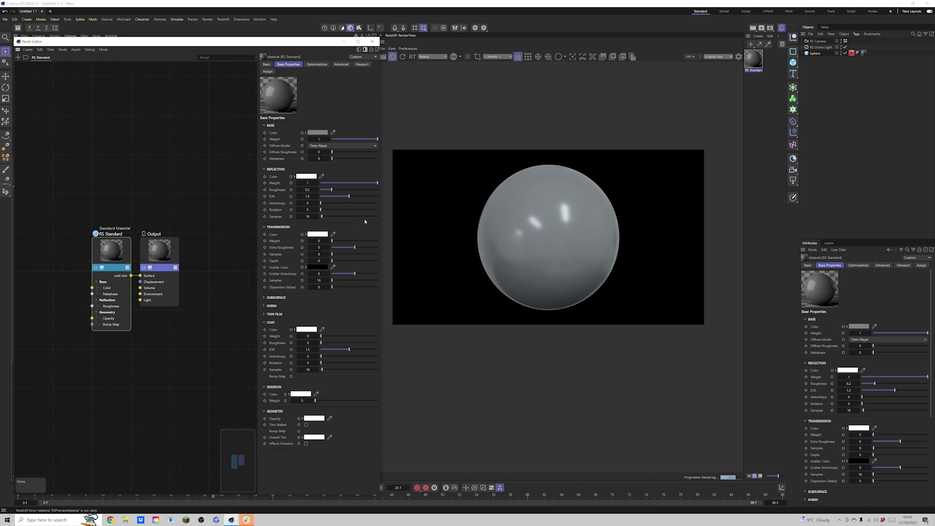
scroll(124, 302, "up", 2)
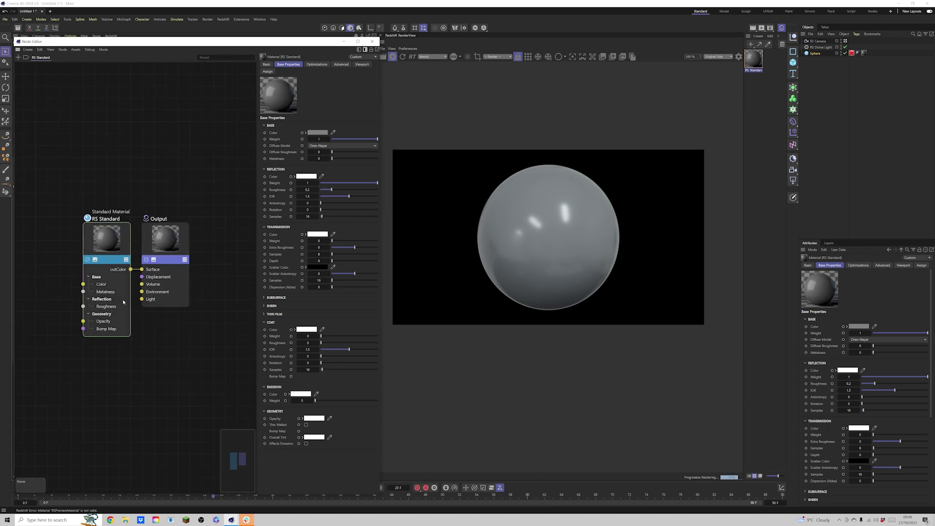
left_click_drag(144, 240, 191, 243)
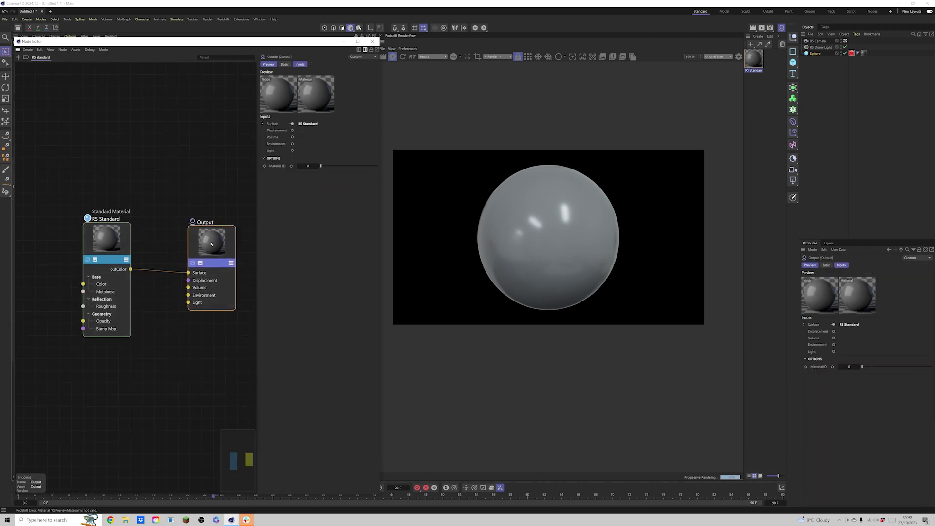
left_click_drag(103, 236, 96, 142)
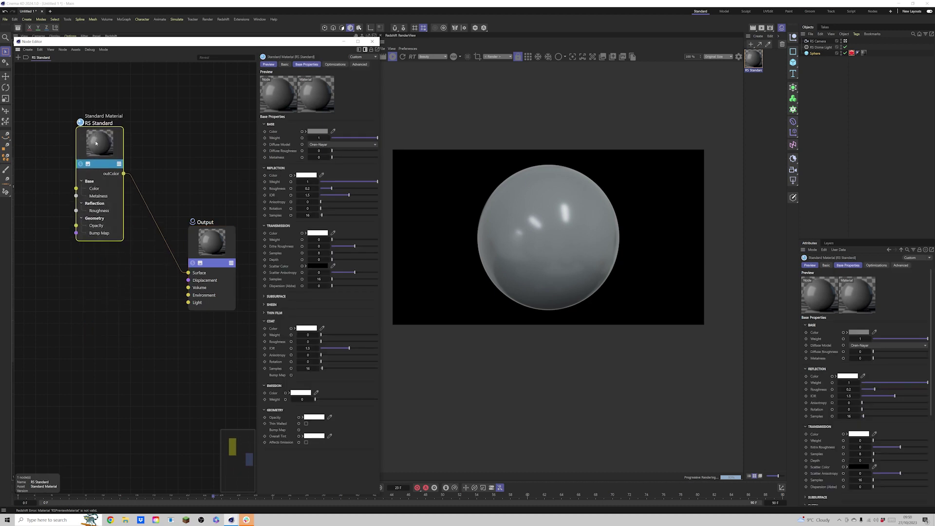
key("ctrl+c")
key("ctrl+v")
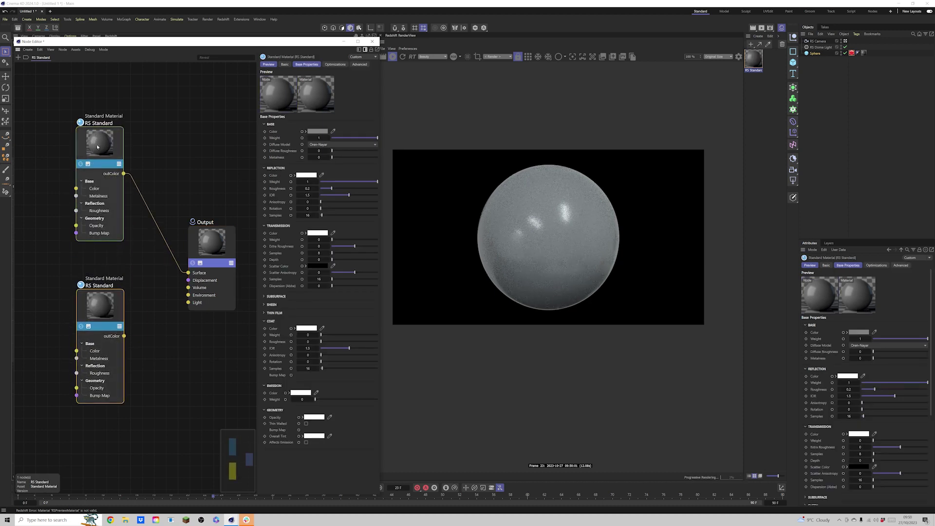
Set the original RS Standard's base colour to red and the duplicate's to black
left_click(102, 176)
left_click(317, 131)
left_click(299, 162)
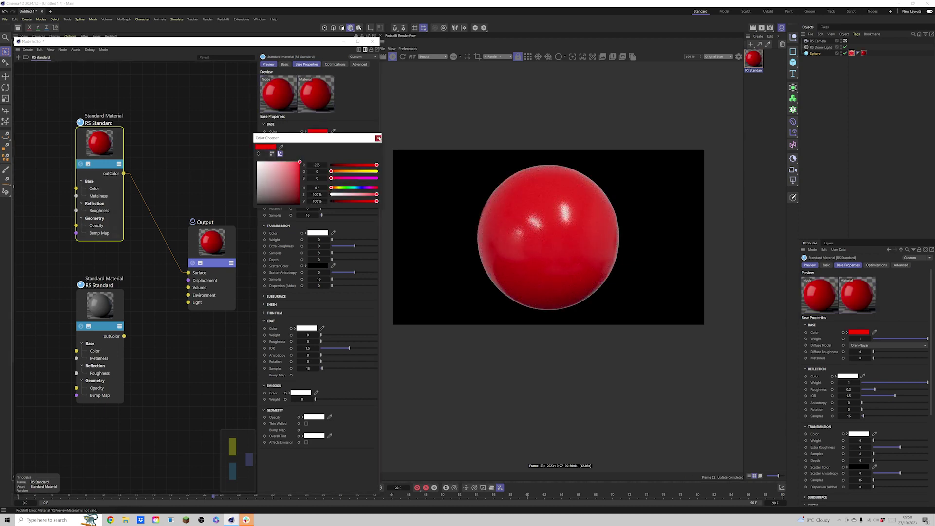
left_click(100, 304)
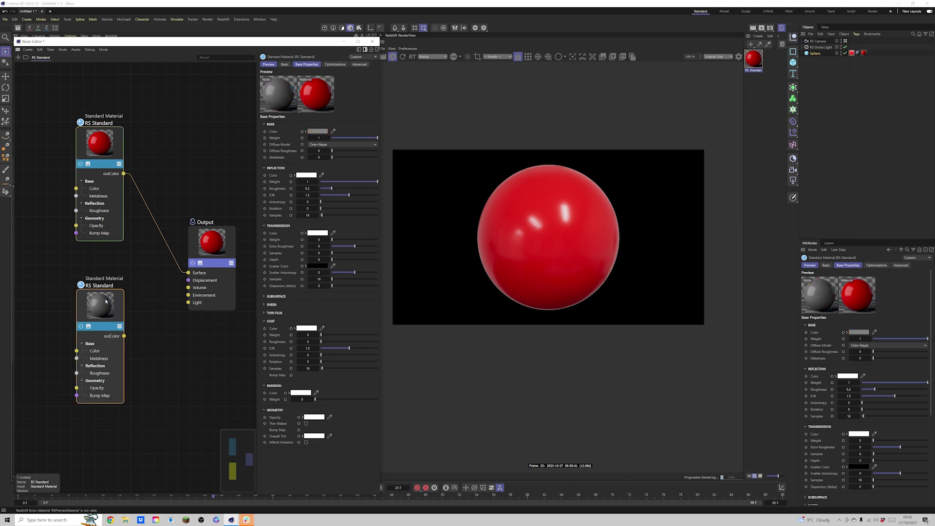
left_click(314, 131)
left_click_drag(341, 201, 327, 200)
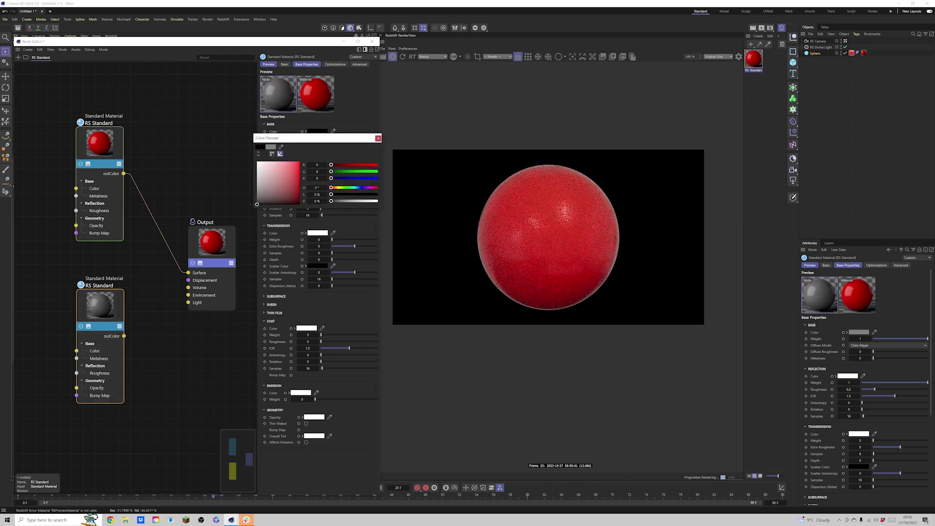
left_click(378, 138)
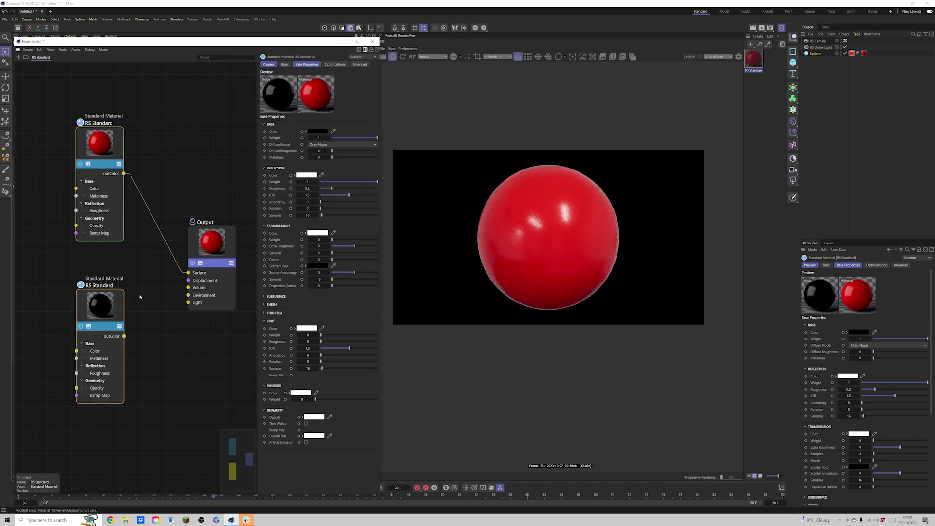
Add a Material Blender node via the 'blend' node search
double_click(159, 348)
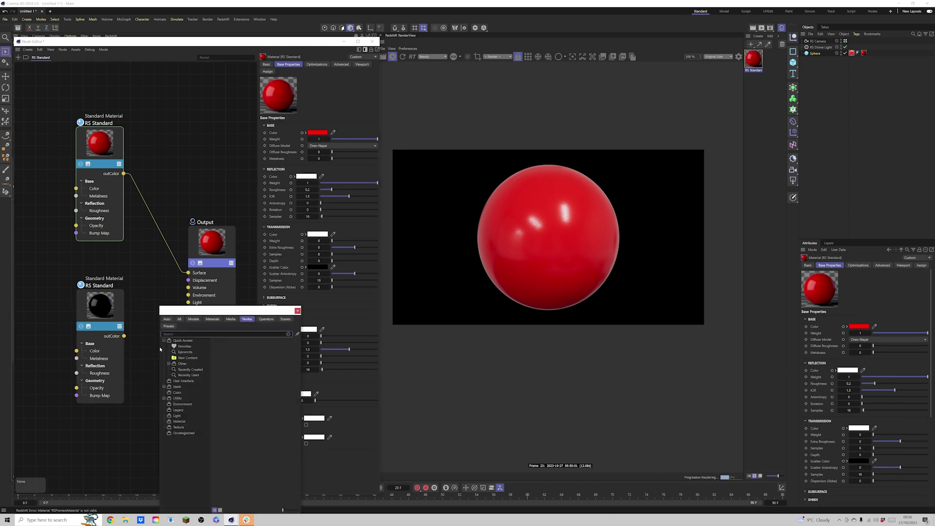
type("blend")
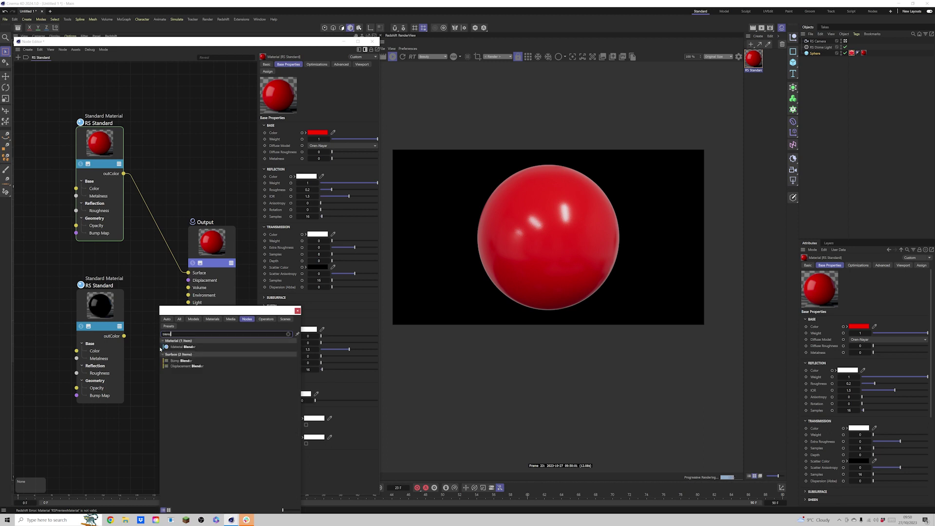
double_click(183, 347)
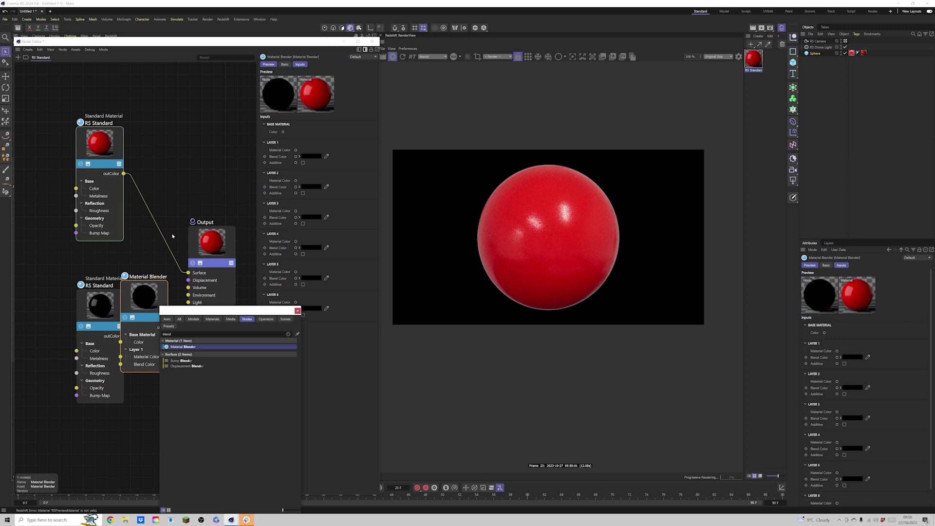
left_click_drag(205, 242, 221, 179)
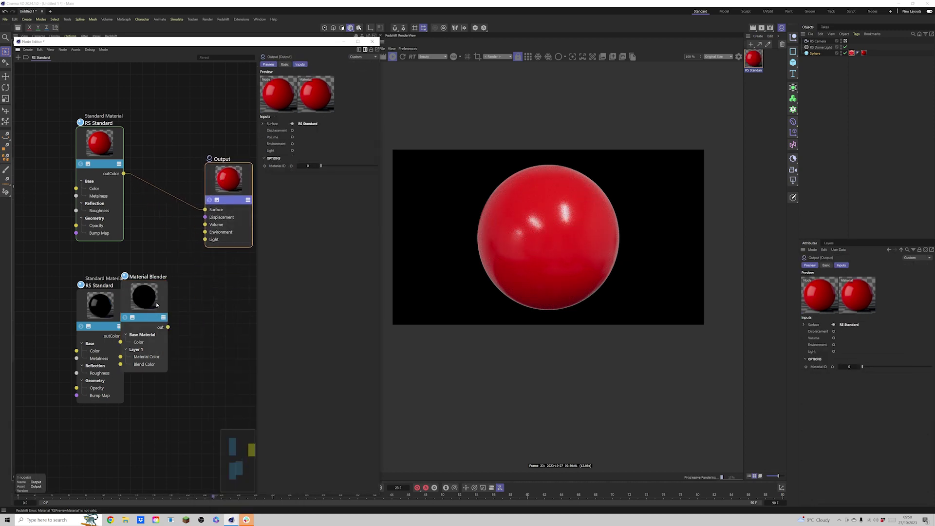
left_click_drag(156, 305, 201, 329)
Wire red Standard into Base Color, black into Layer 1, and blender into Output Surface
left_click_drag(124, 173, 167, 366)
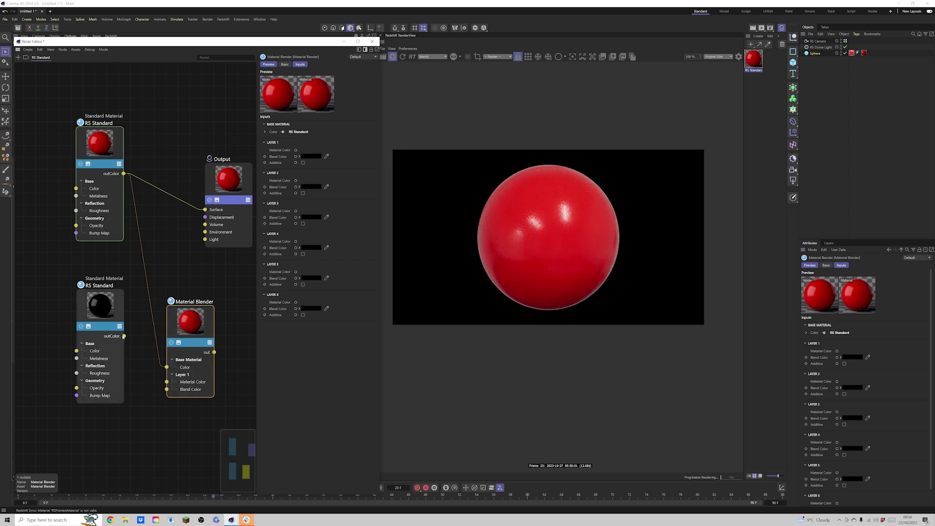
left_click_drag(124, 336, 167, 382)
left_click_drag(214, 352, 205, 209)
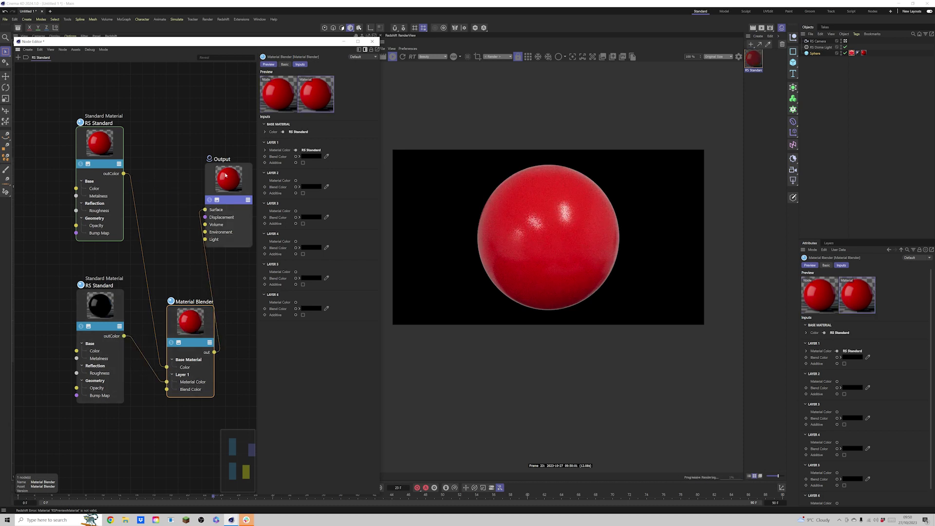
left_click_drag(200, 361, 178, 305)
scroll(179, 306, "down", 3)
middle_click_drag(226, 329, 210, 300)
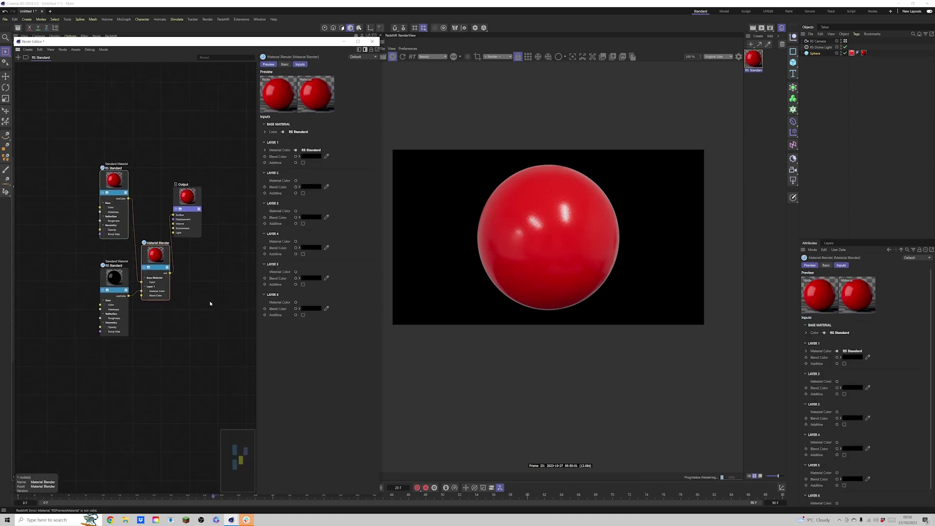
Add a Maxon Noise node and preview it by feeding it to the Output surface
double_click(209, 300)
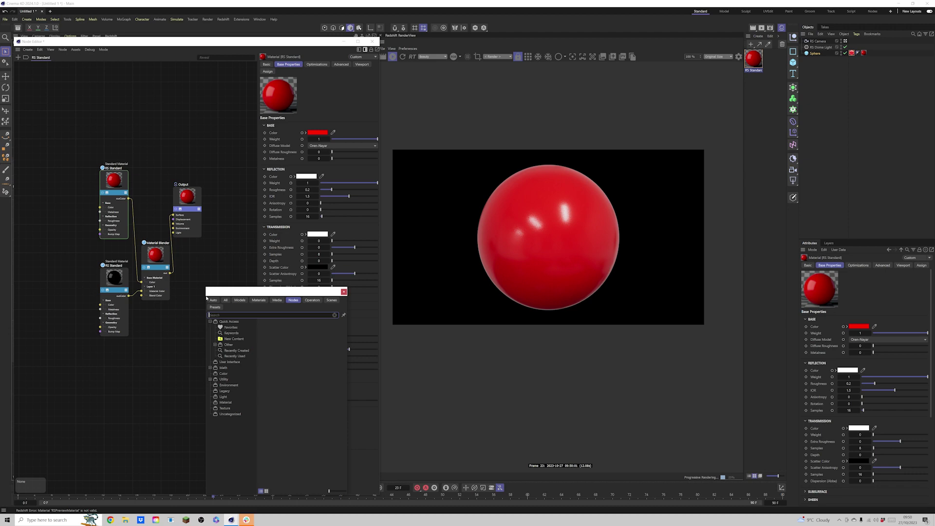
type("maxon")
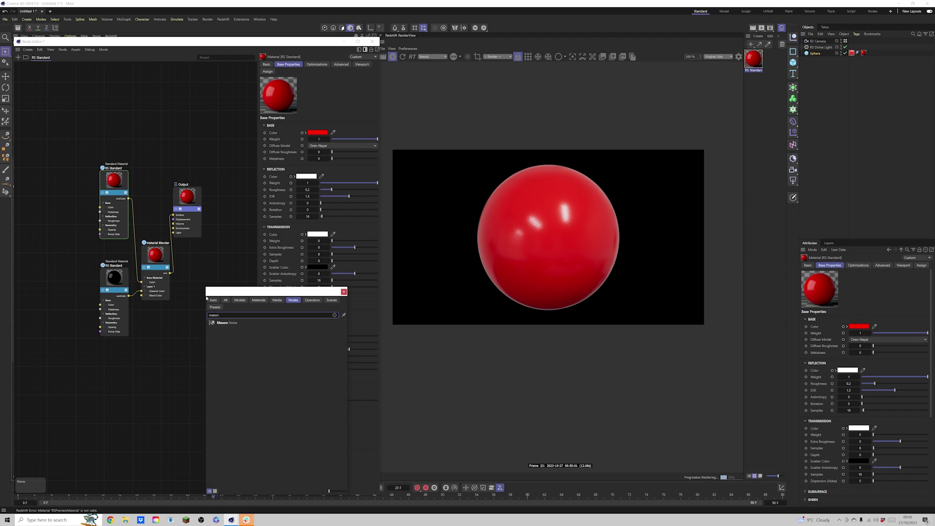
double_click(230, 323)
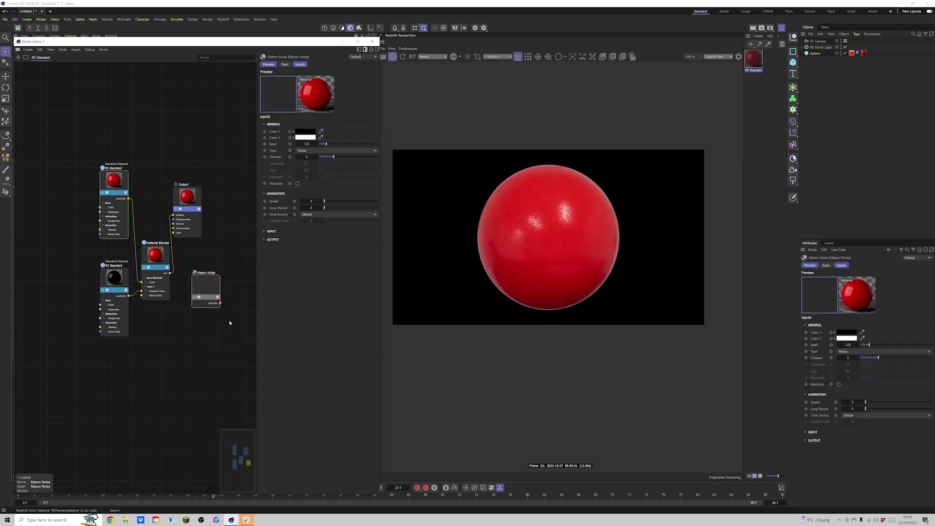
scroll(191, 239, "up", 3)
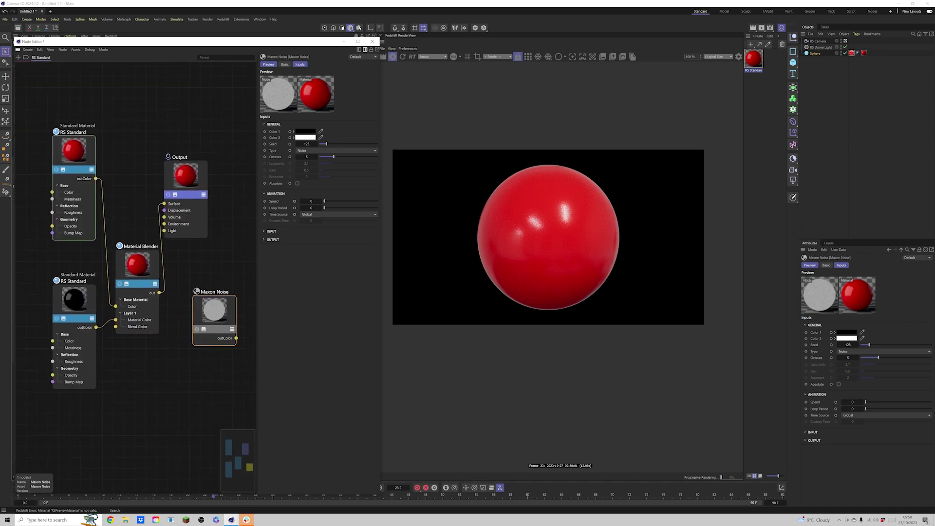
right_click(217, 322)
left_click(355, 313)
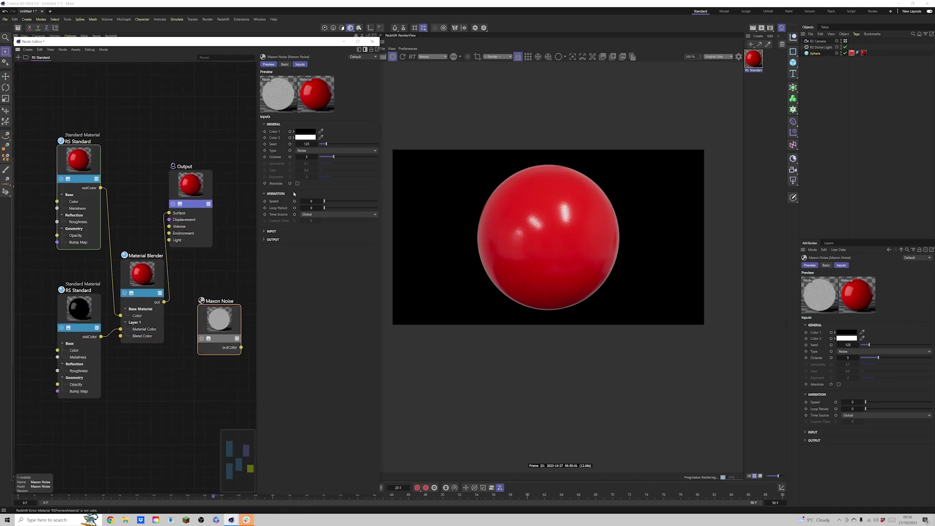
left_click_drag(241, 347, 168, 213)
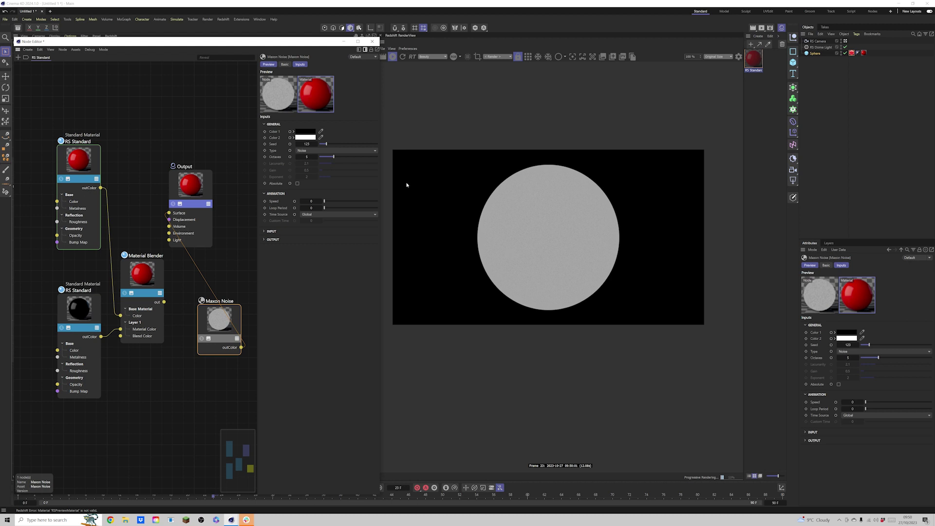
Set the noise to Sema, scale 500, High Clip 0.231, Low Clip 0.259; reconnect the blender to Output
left_click(271, 231)
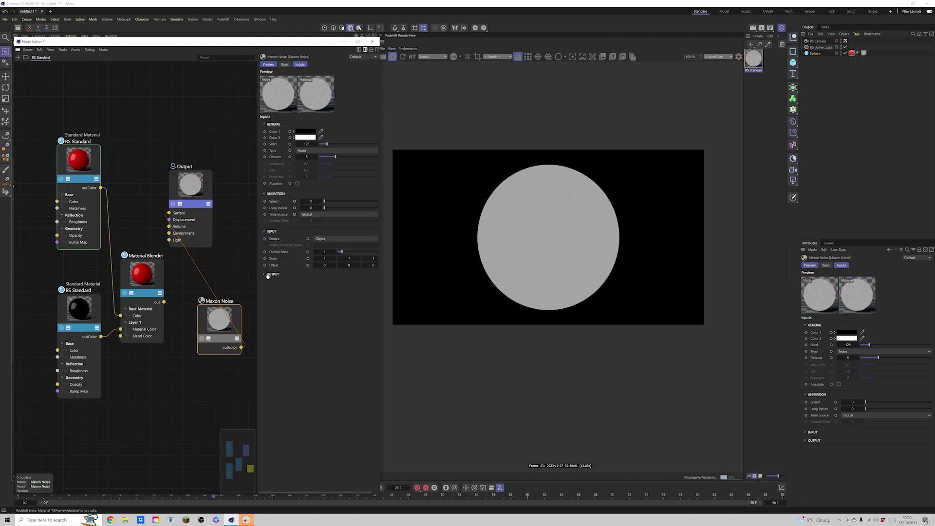
left_click(266, 274)
left_click(322, 151)
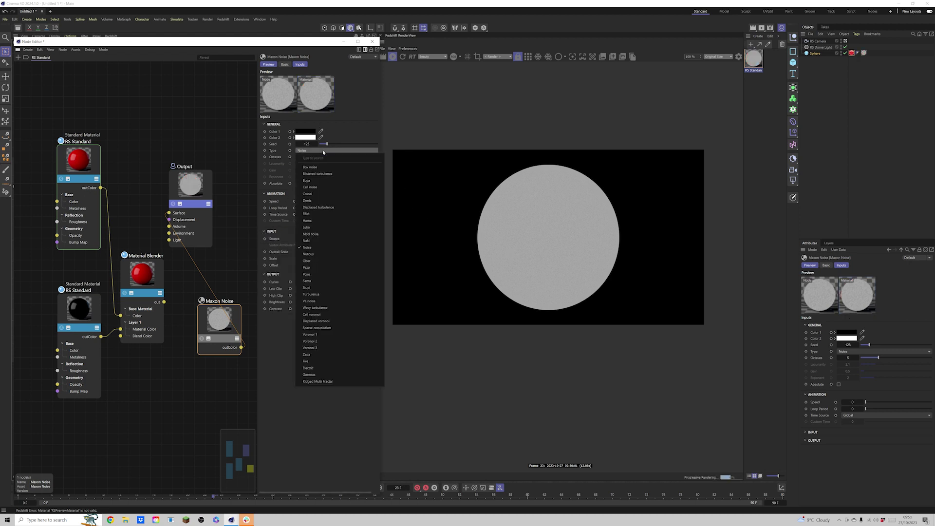
left_click(322, 281)
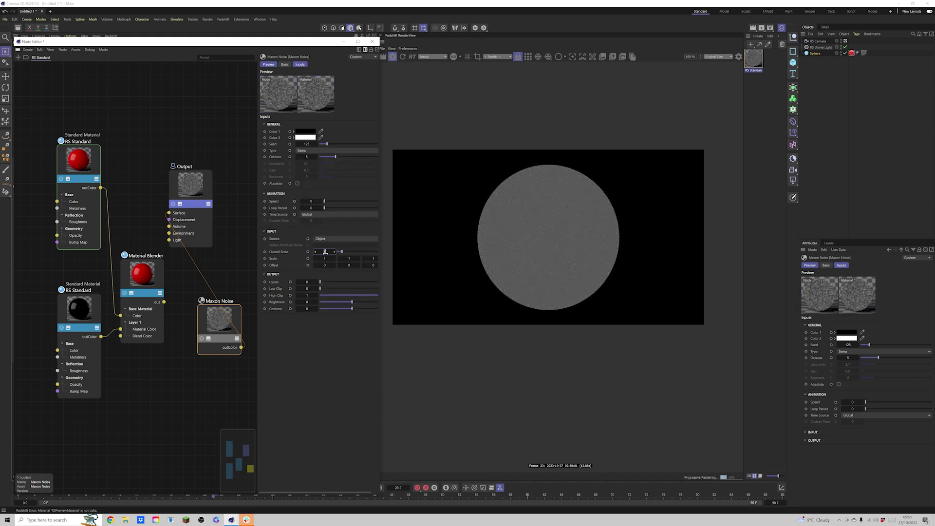
type("500")
key("Return")
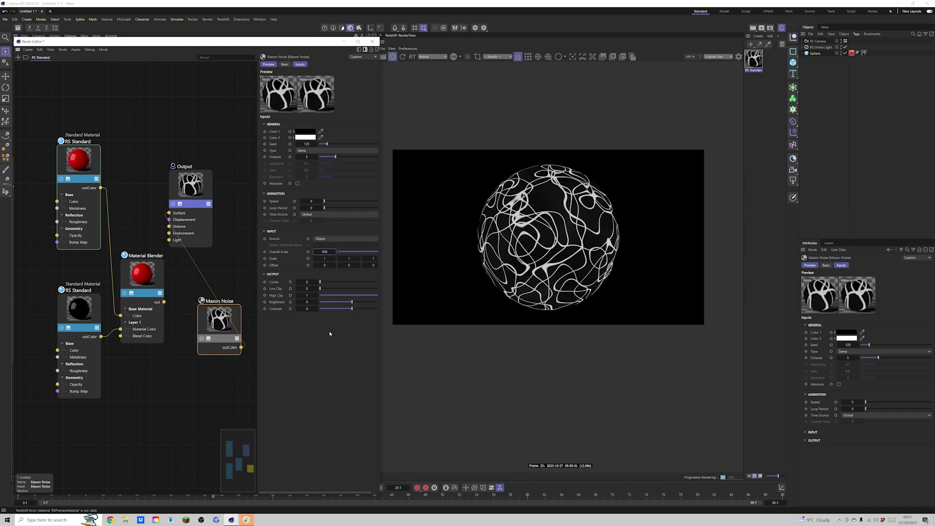
left_click(335, 296)
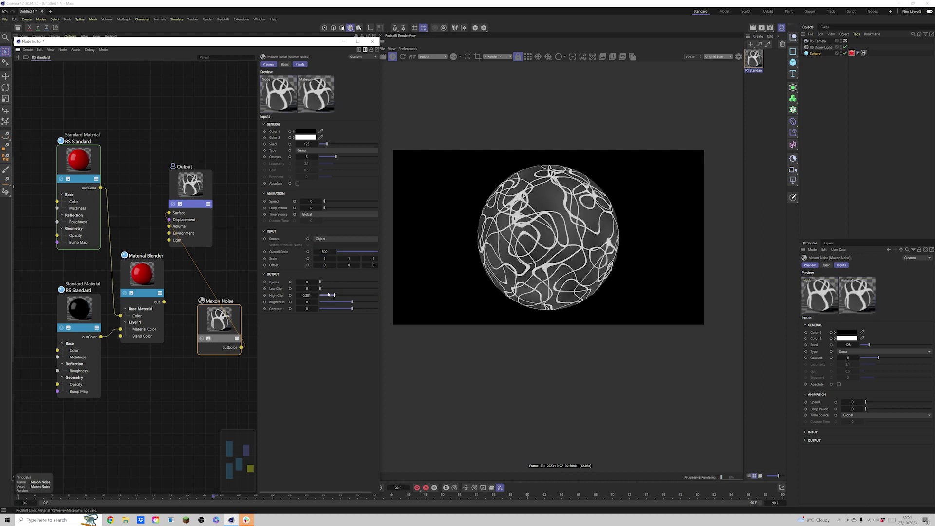
left_click_drag(324, 289, 336, 289)
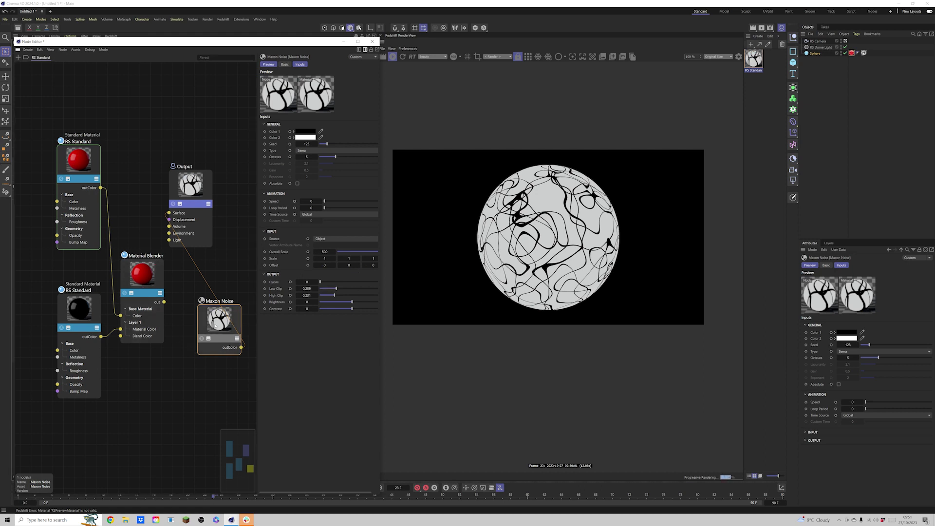
left_click_drag(229, 347, 221, 352)
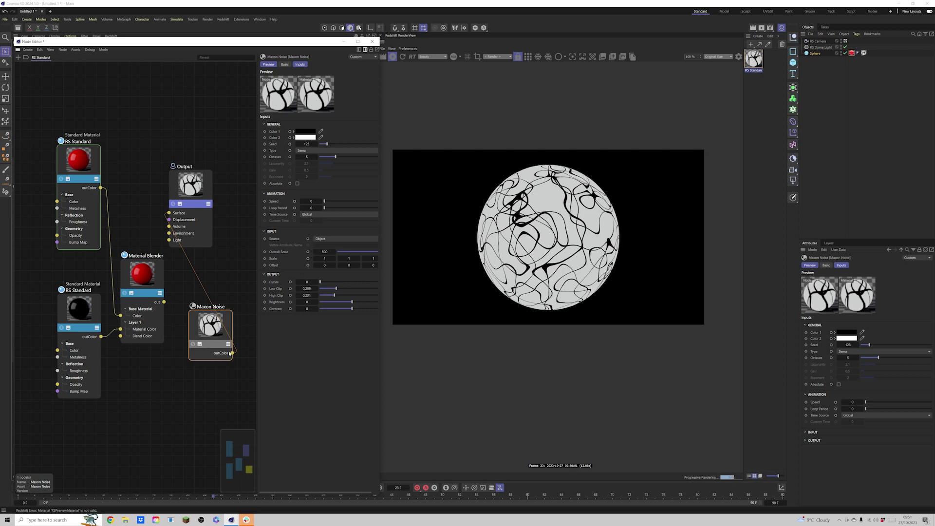
left_click_drag(164, 302, 168, 214)
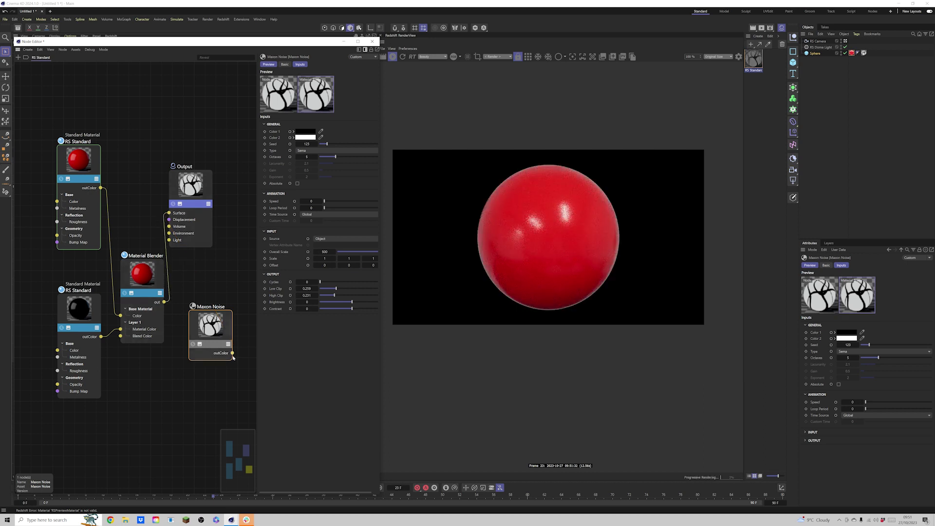
Feed the Maxon Noise into the blender's Blend Color, then play and pause the animation at frame 57
left_click_drag(232, 354, 121, 336)
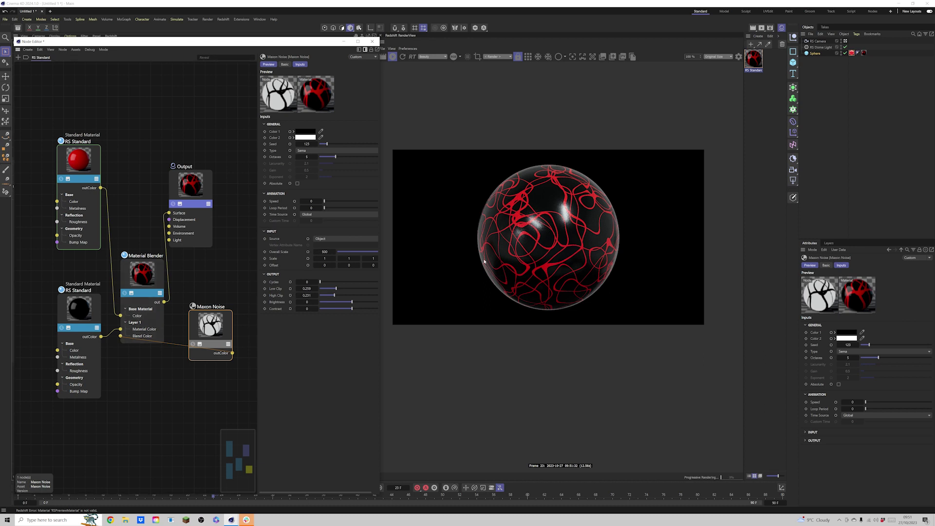
left_click_drag(210, 322, 140, 373)
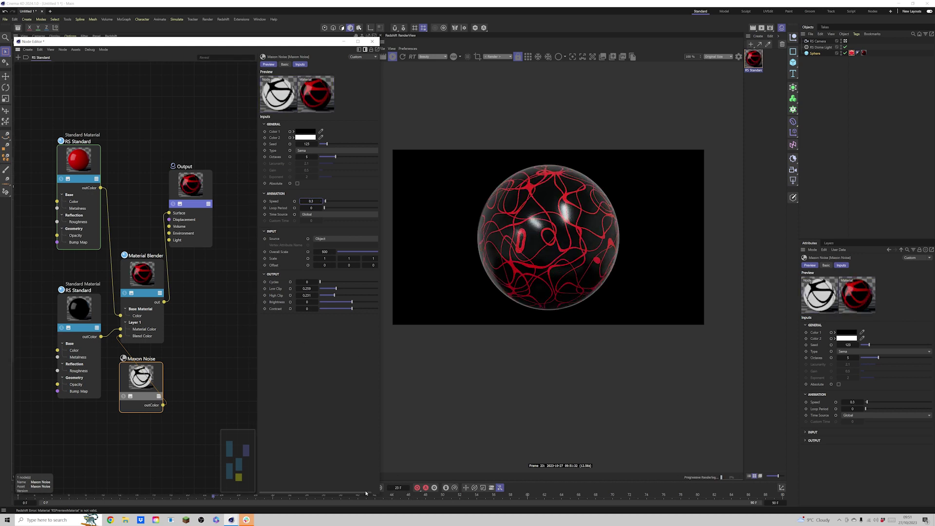
left_click_drag(204, 41, 192, 24)
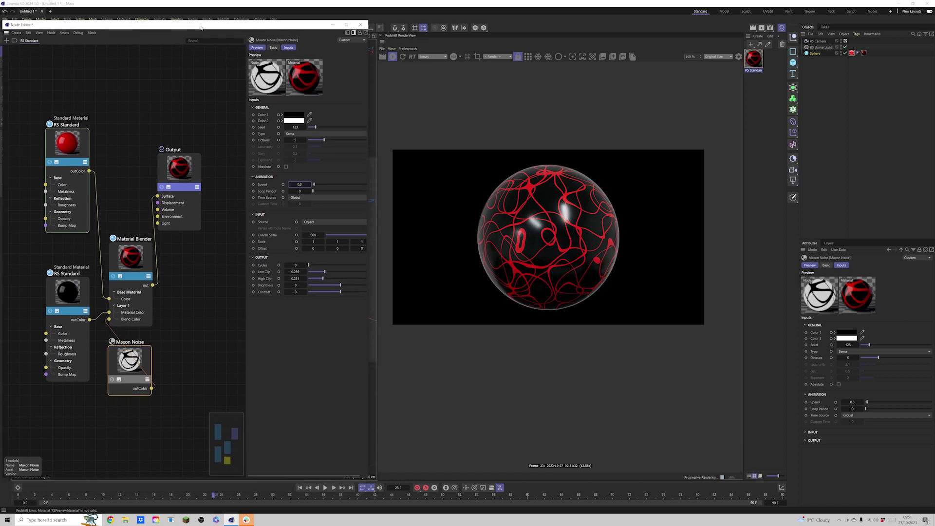
left_click(325, 487)
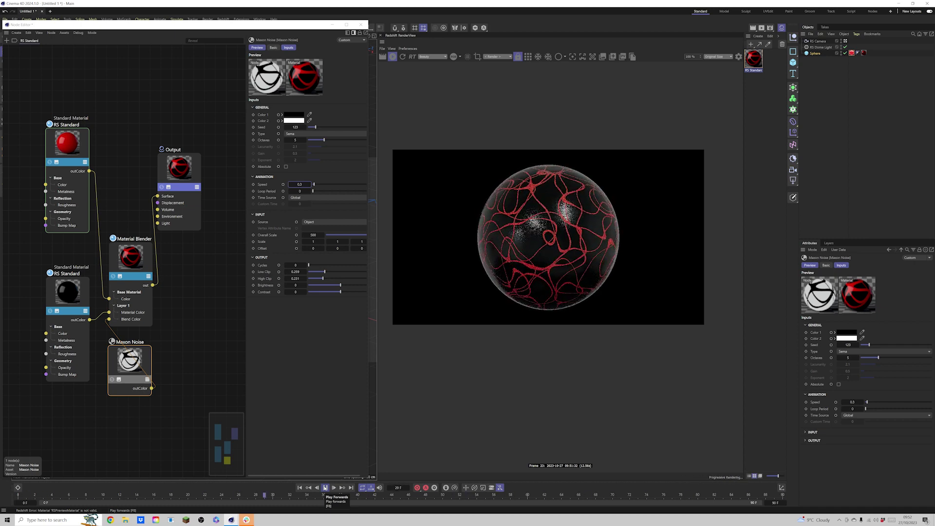
left_click(325, 487)
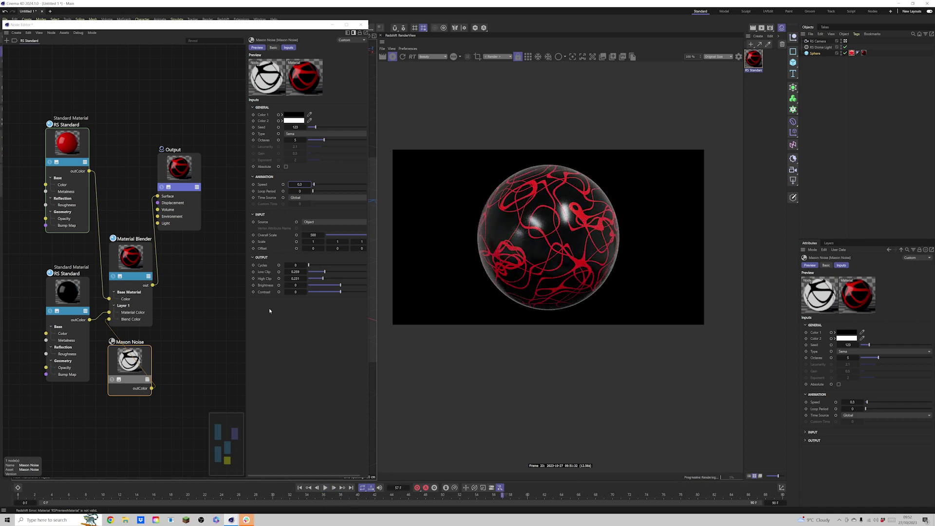
Set the black RS Standard's Reflection Roughness to 0.518, then reselect the Maxon Noise node
left_click(69, 294)
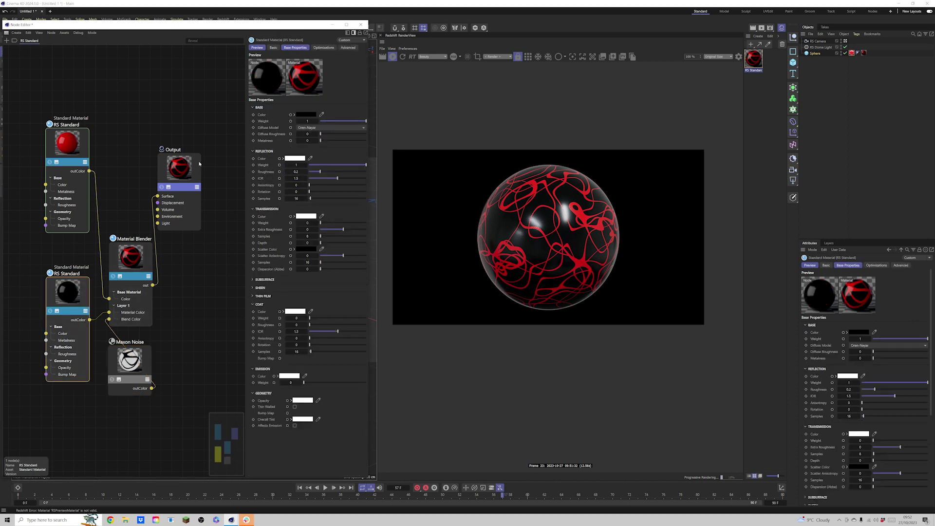
left_click(337, 172)
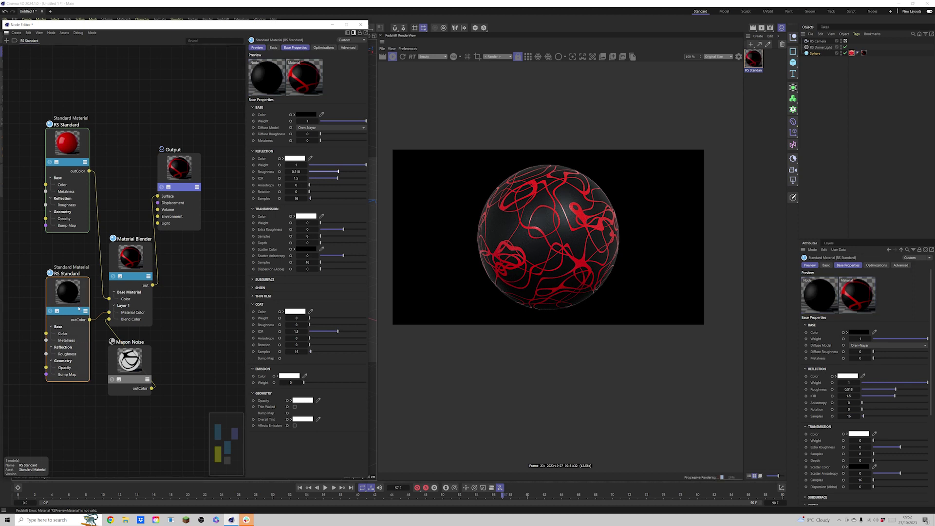
left_click(129, 359)
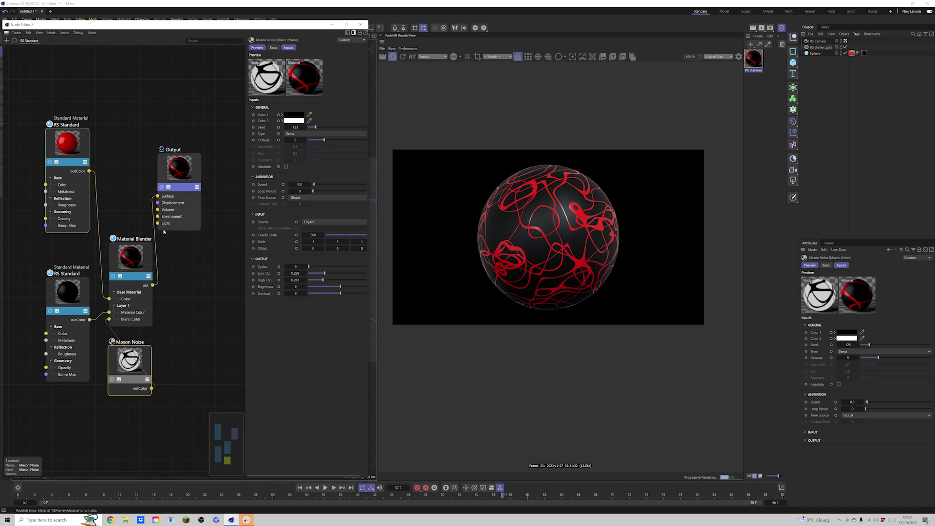
Add an Emission Color input to the red RS Standard node via Add Input > Base Properties > Emission
left_click(70, 228)
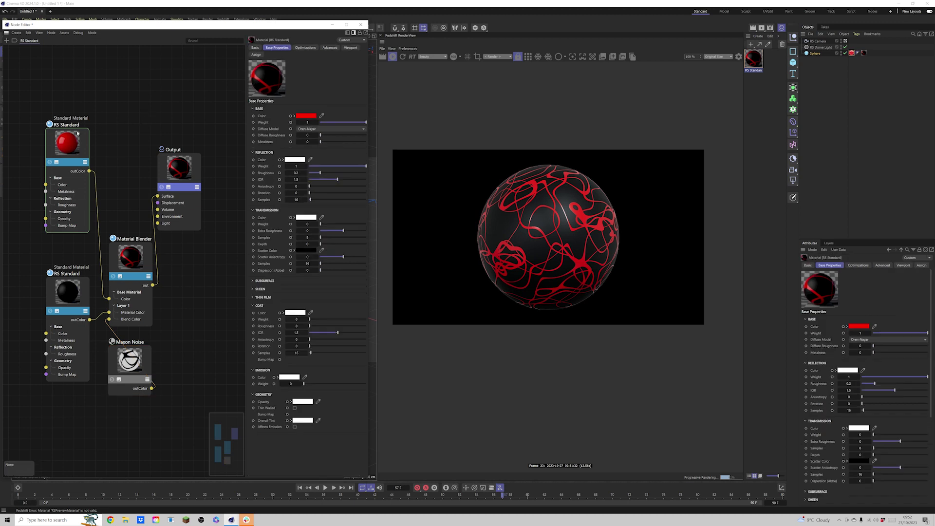
right_click(70, 230)
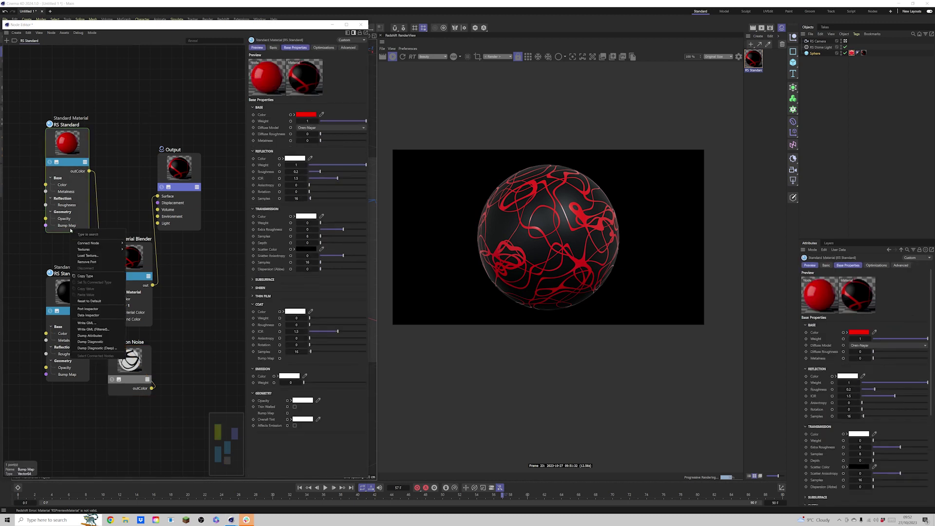
mouse_move(79, 243)
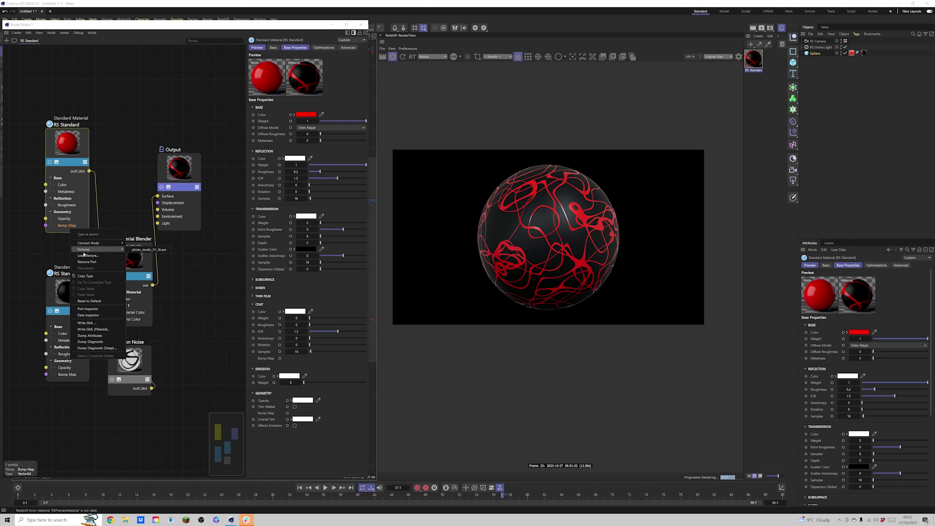
right_click(82, 185)
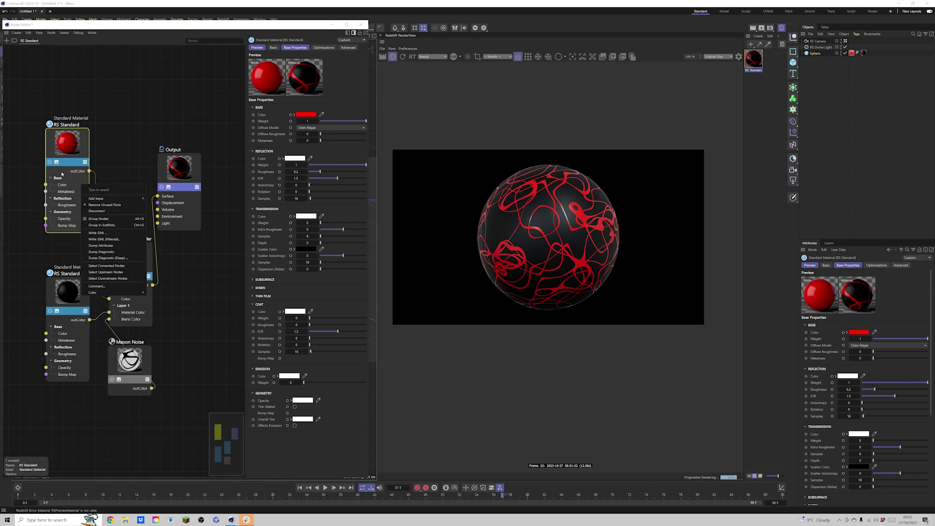
mouse_move(100, 197)
mouse_move(131, 198)
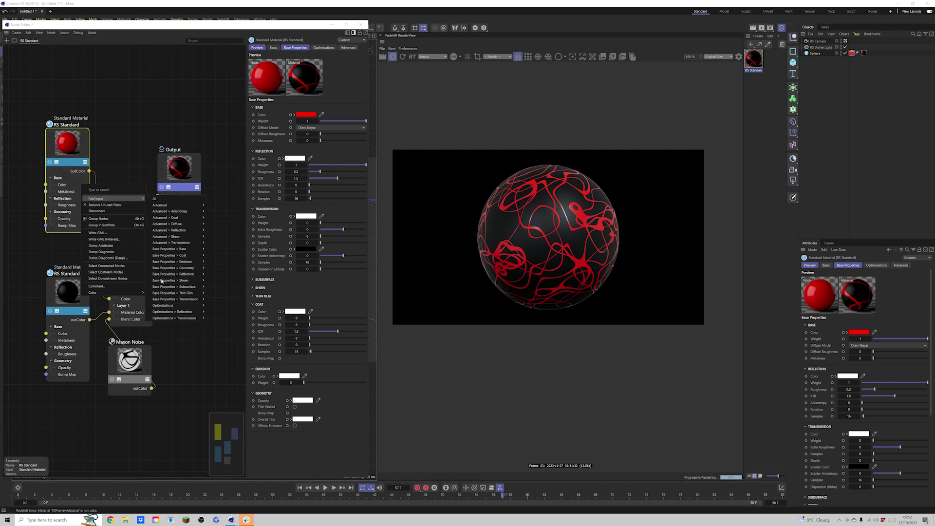
mouse_move(179, 262)
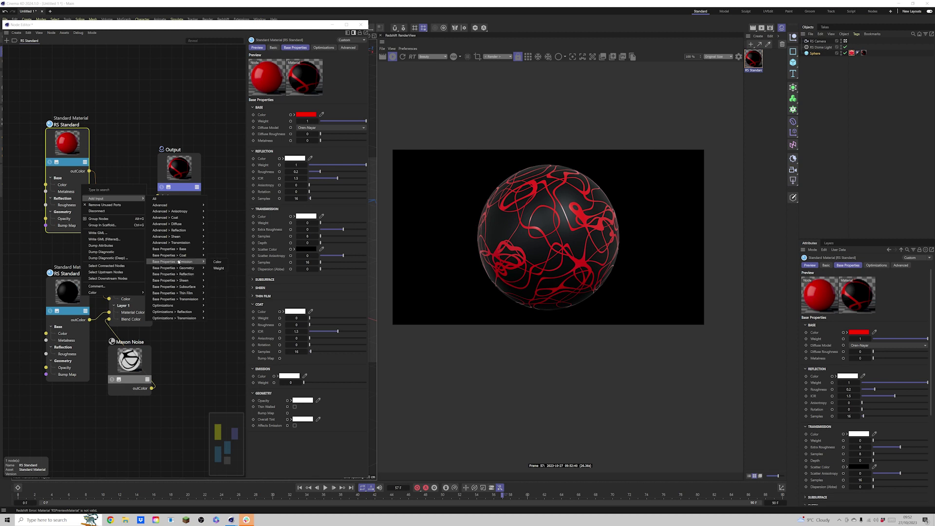
left_click(217, 262)
left_click_drag(64, 242, 71, 190)
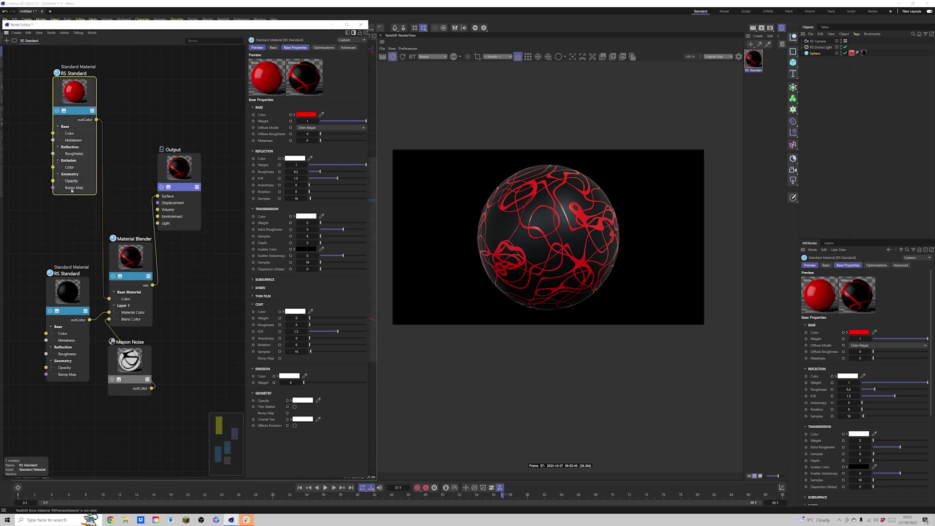
Add a Ramp node wired into the red material's Emission Color and open its gradient presets
double_click(145, 96)
type("ramp")
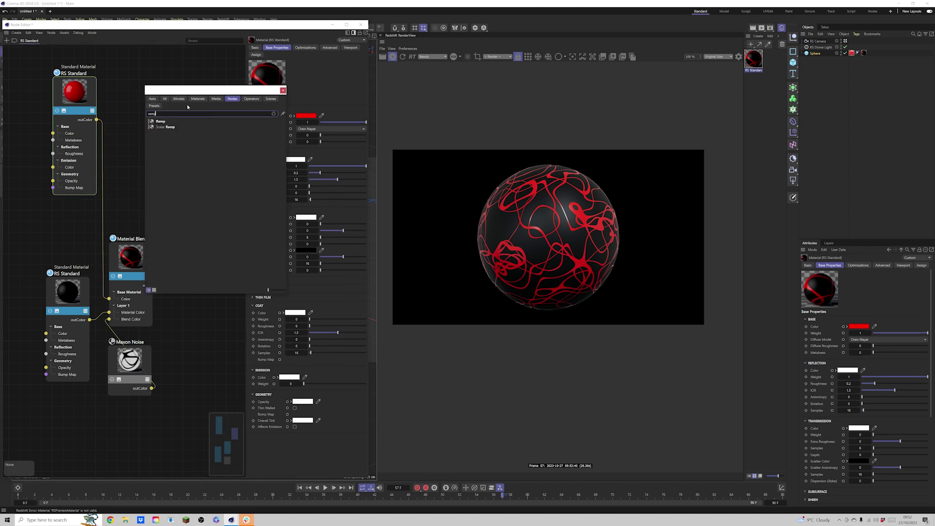
left_click(160, 120)
left_click_drag(166, 104, 53, 167)
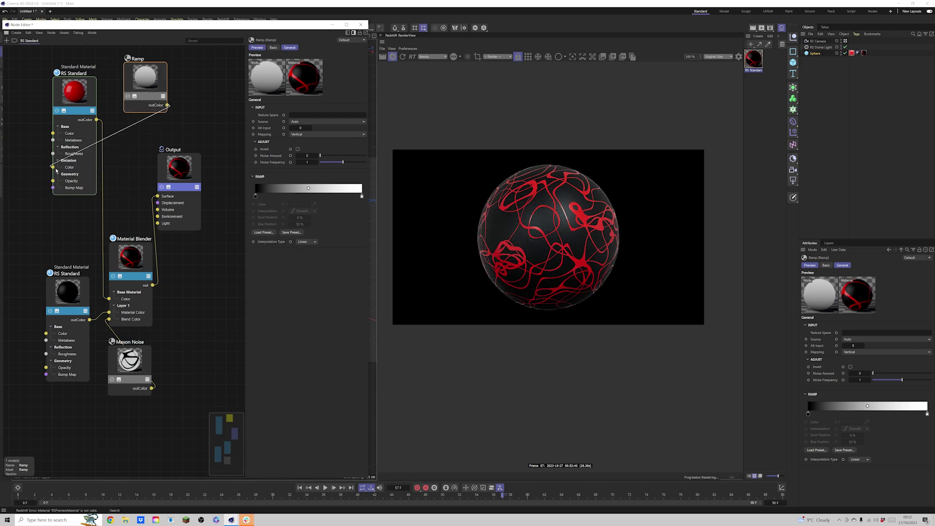
left_click(78, 94)
left_click(145, 91)
left_click(264, 232)
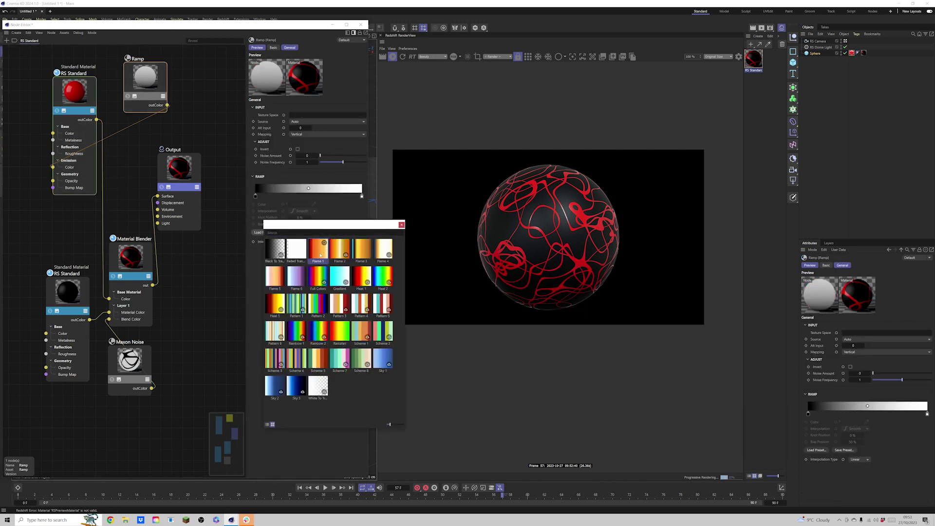
Make a red-orange-red ramp from the Flame 1 preset and wire the red RS Standard directly to Output
double_click(320, 254)
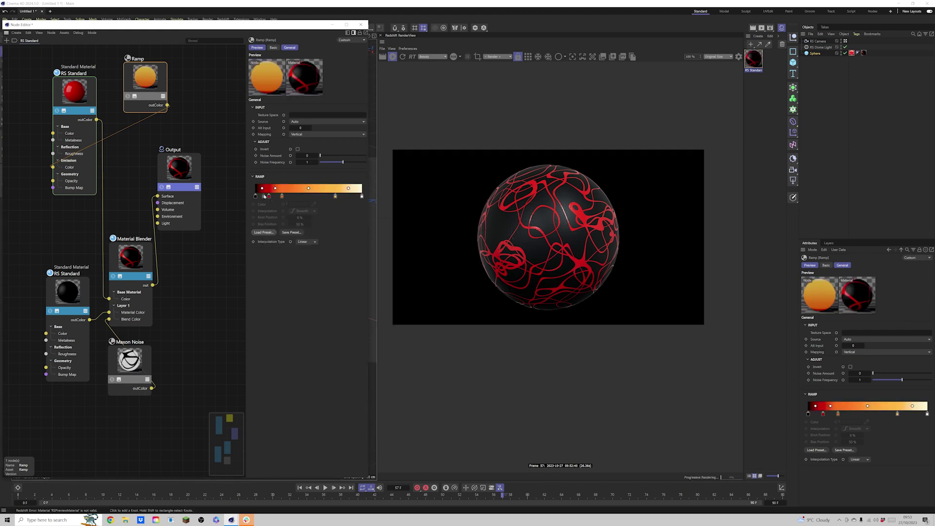
left_click_drag(255, 196, 257, 215)
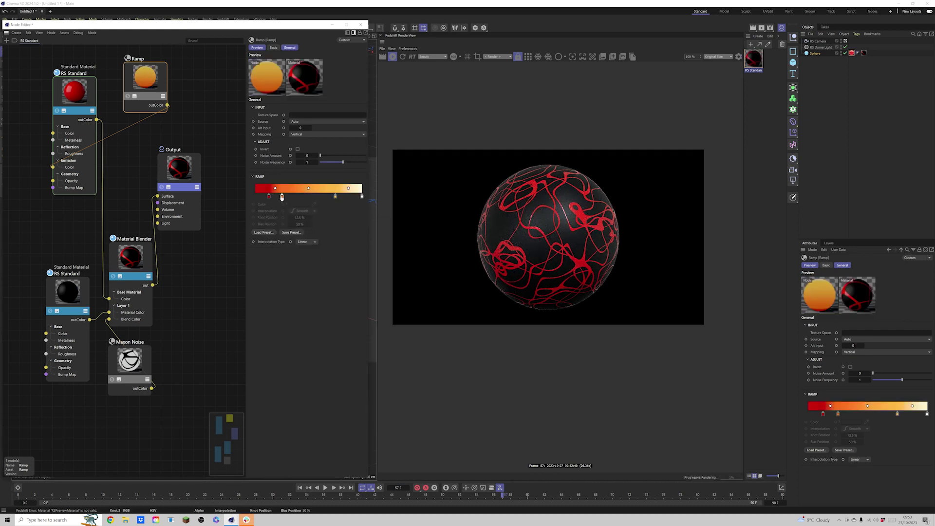
left_click_drag(335, 196, 361, 213)
left_click(269, 196)
left_click_drag(269, 195, 348, 196, "ctrl")
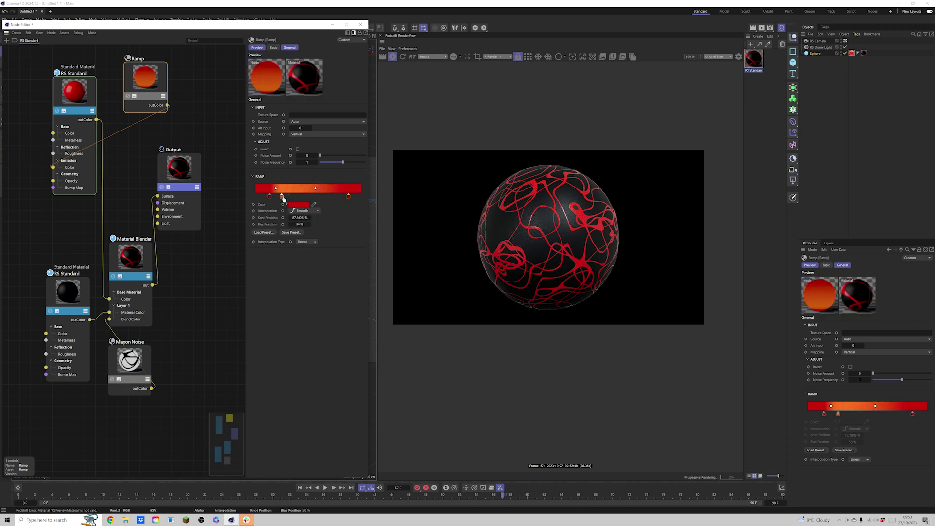
left_click_drag(282, 196, 307, 196)
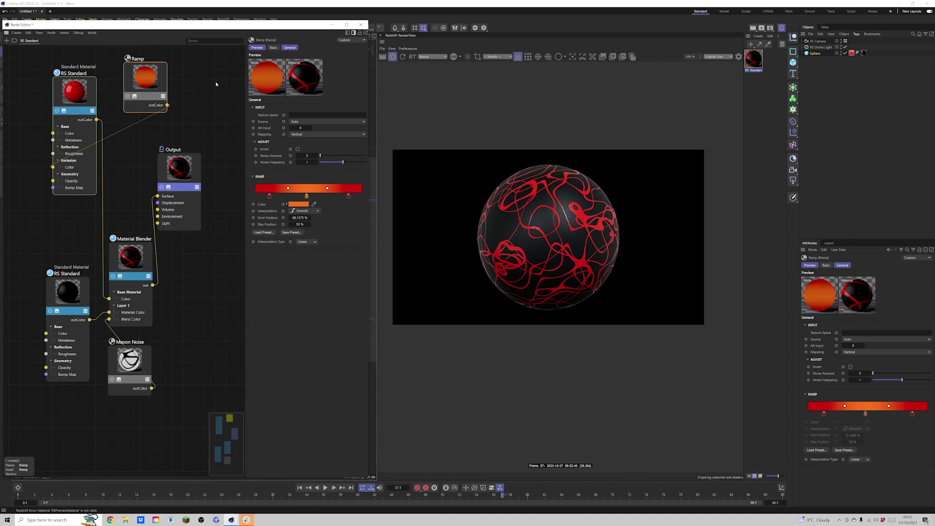
mouse_move(166, 105)
left_mouse_down()
mouse_move(158, 173)
mouse_move(131, 174)
mouse_move(165, 105)
left_mouse_up()
left_click_drag(97, 119, 157, 196)
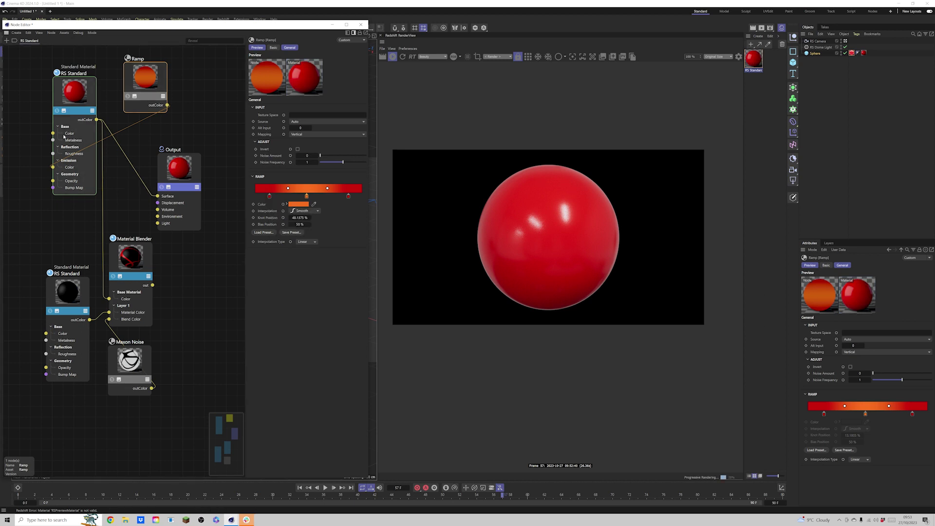
Feed the Ramp into the red material's base colour and arrange the two nodes side by side
left_click_drag(52, 133, 167, 105)
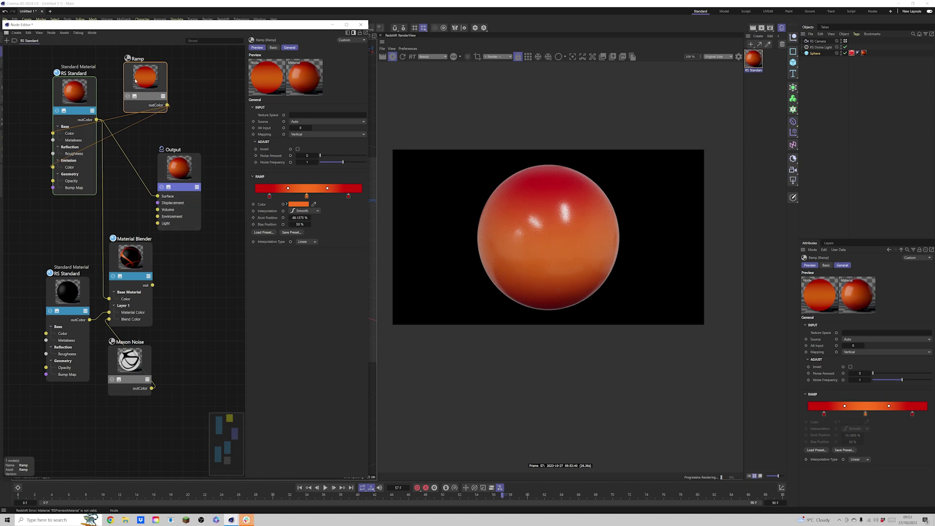
left_click_drag(139, 77, 9, 101)
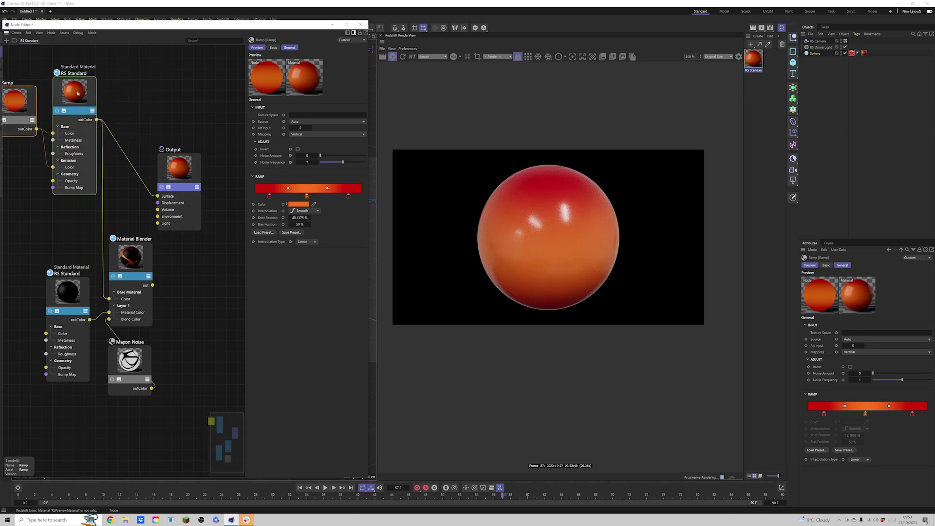
mouse_move(78, 93)
left_mouse_down()
mouse_move(108, 90)
mouse_move(95, 94)
left_mouse_up()
left_click_drag(17, 102, 34, 91)
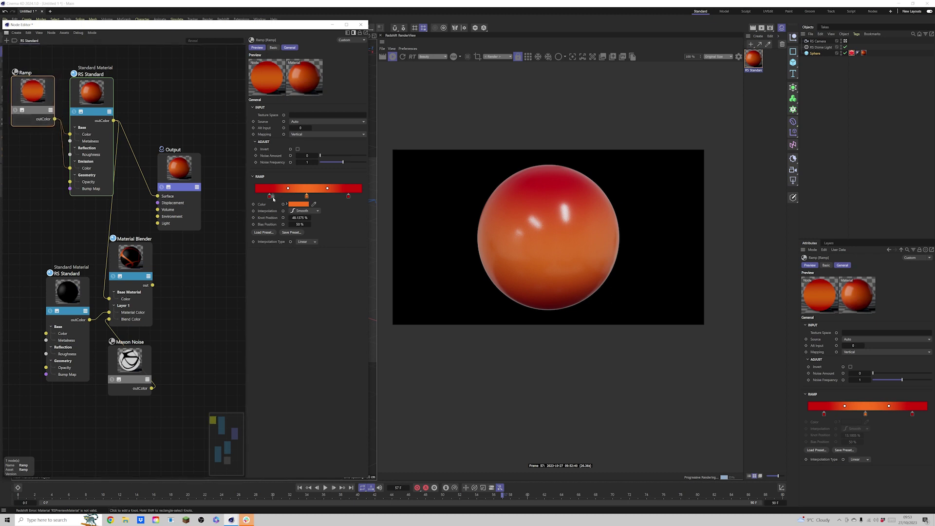
Try Horizontal, Diagonal and Radial ramp mapping, settling on Vertical
left_click(300, 135)
left_click(304, 157)
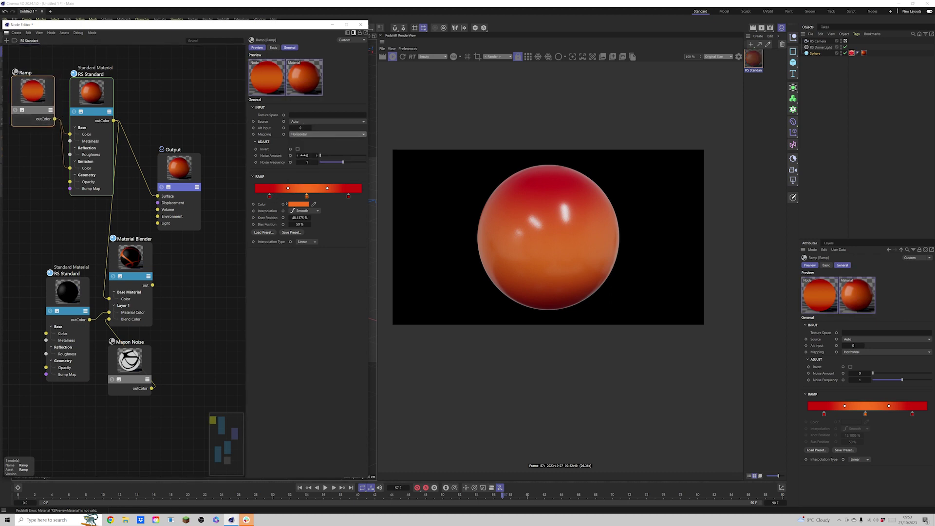
left_click(310, 136)
left_click(303, 164)
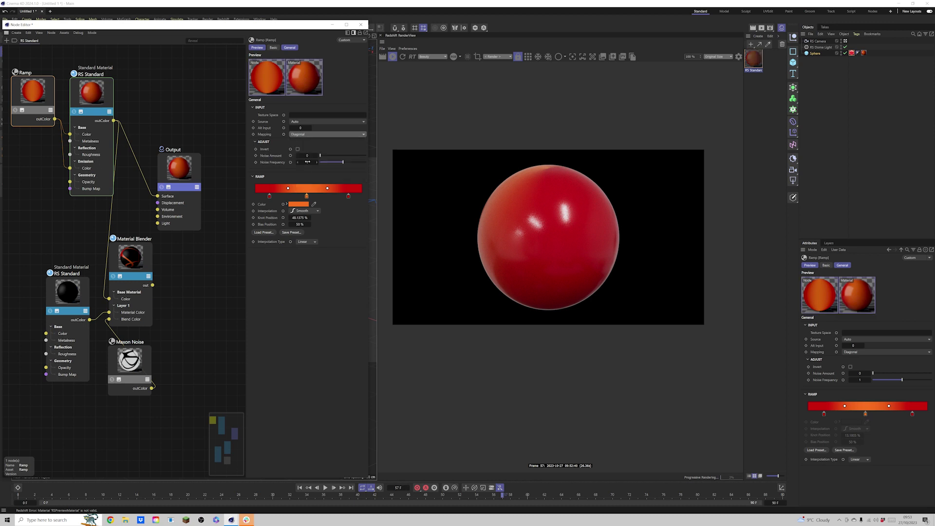
left_click(315, 136)
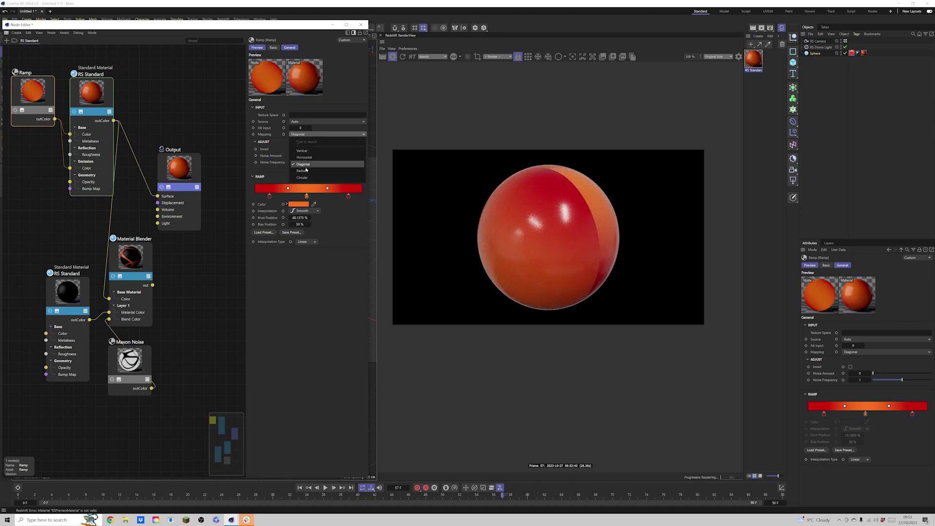
left_click(305, 171)
left_click(309, 137)
left_click(291, 165)
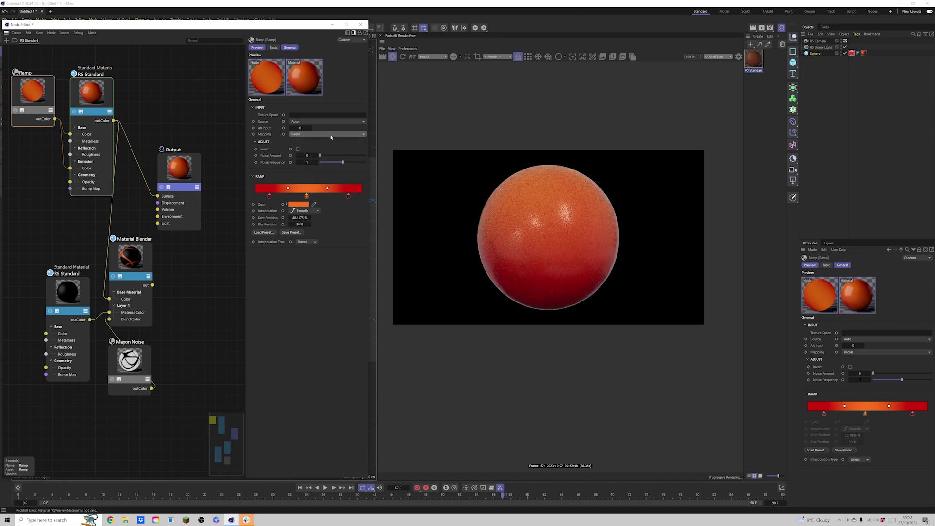
left_click(315, 136)
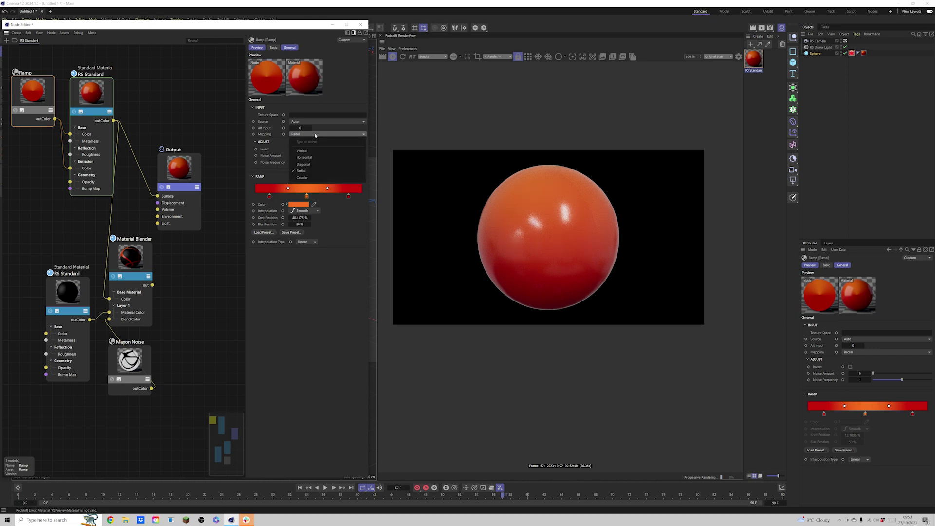
left_click(309, 150)
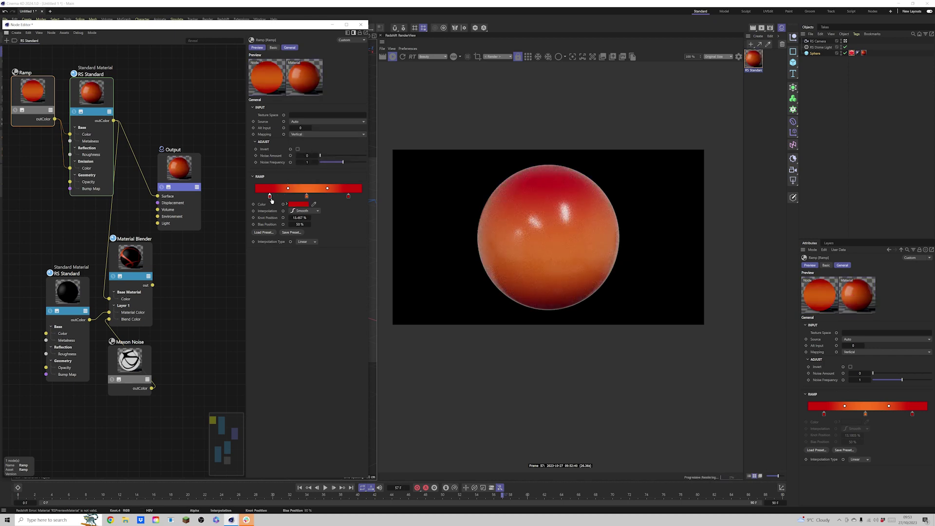
Reposition the ramp knots to the gradient's ends, with Invert toggled on and back off
left_click_drag(269, 195, 287, 205)
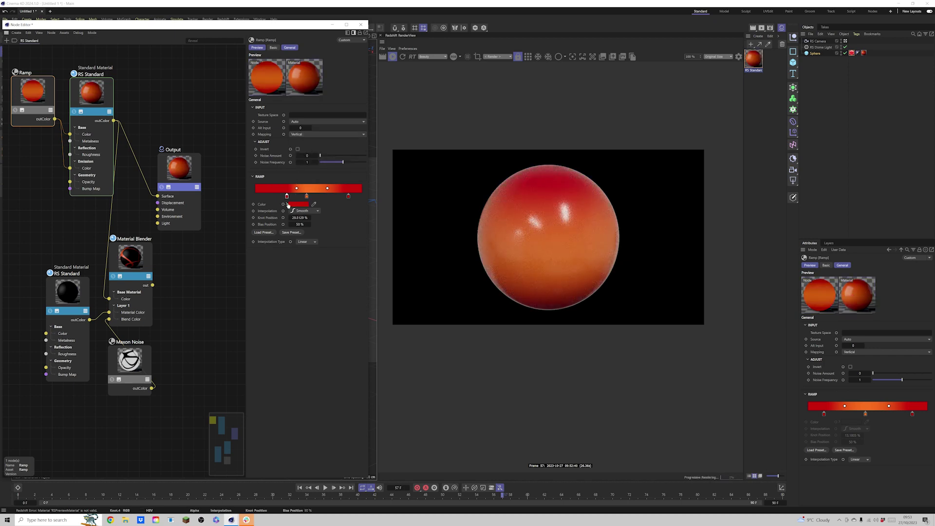
left_click(348, 196)
mouse_move(348, 197)
left_mouse_down()
mouse_move(275, 196)
mouse_move(336, 197)
left_mouse_up()
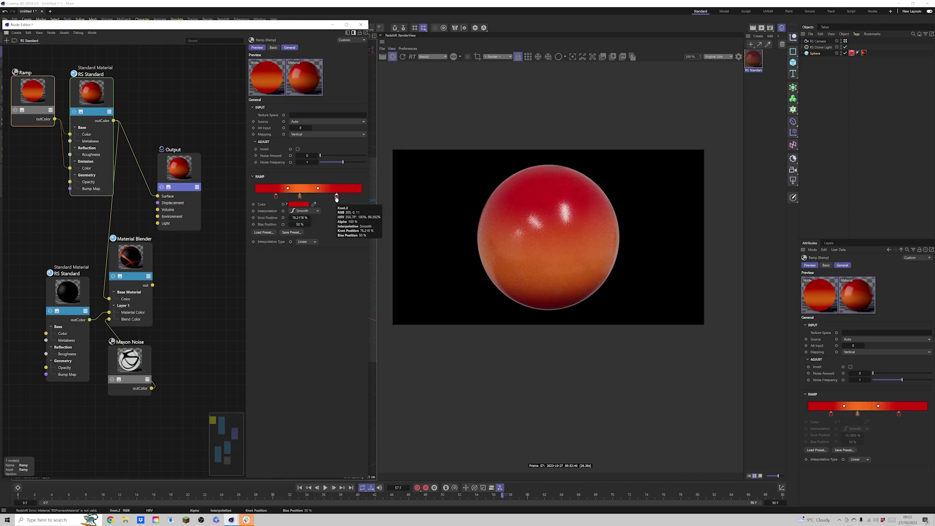
left_click_drag(276, 196, 270, 198)
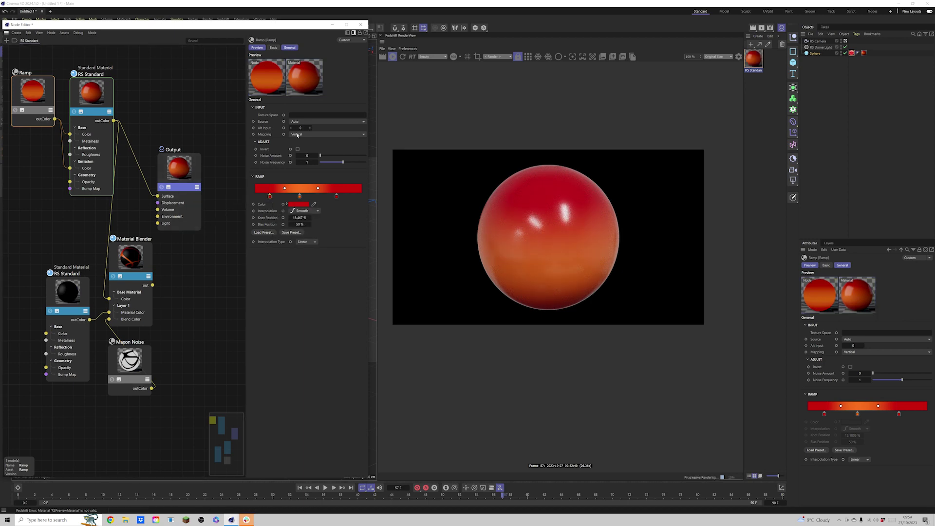
left_click(298, 149)
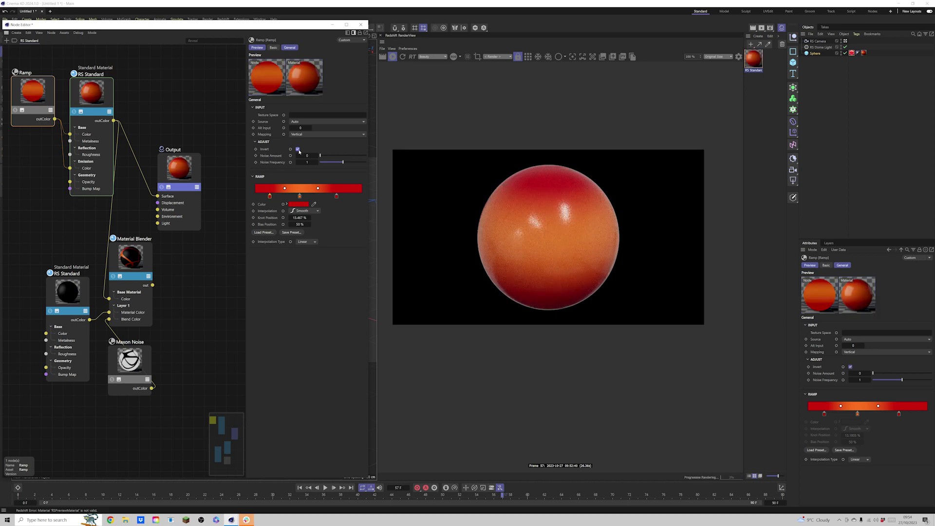
left_click(298, 149)
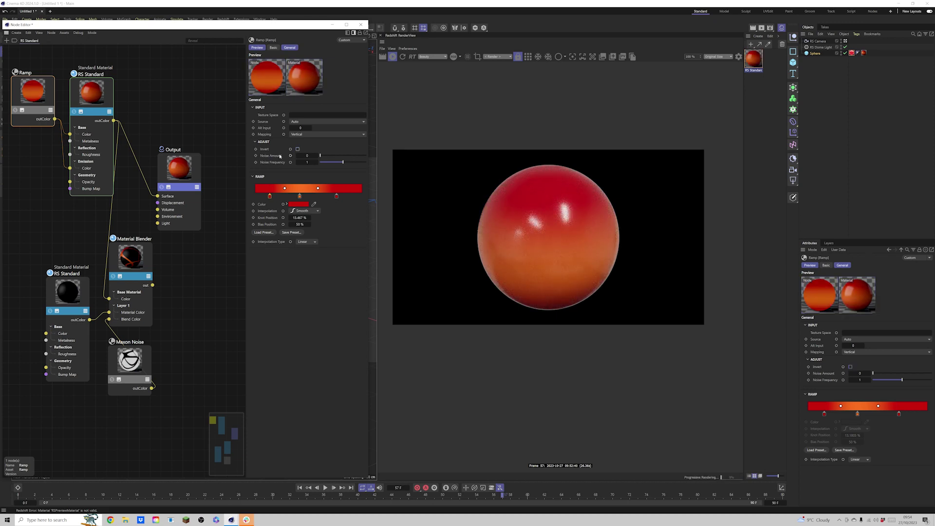
left_click_drag(336, 196, 362, 196)
left_click_drag(269, 196, 255, 196)
left_click_drag(299, 196, 307, 196)
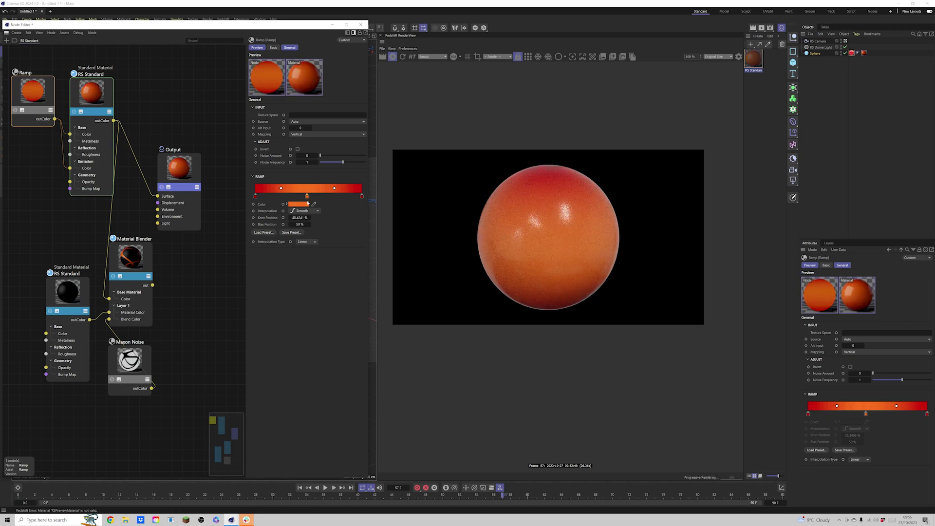
Connect the Material Blender output to the Output surface
left_click(63, 130)
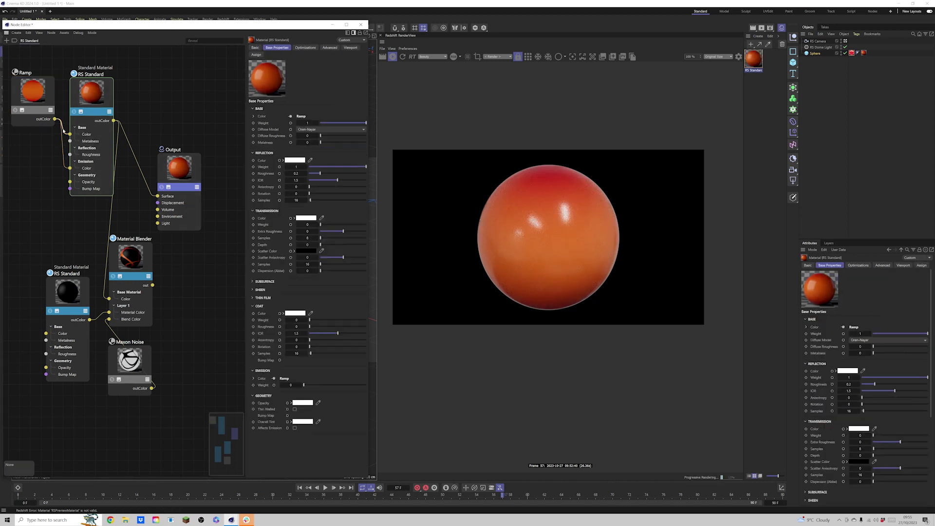
left_click(100, 92)
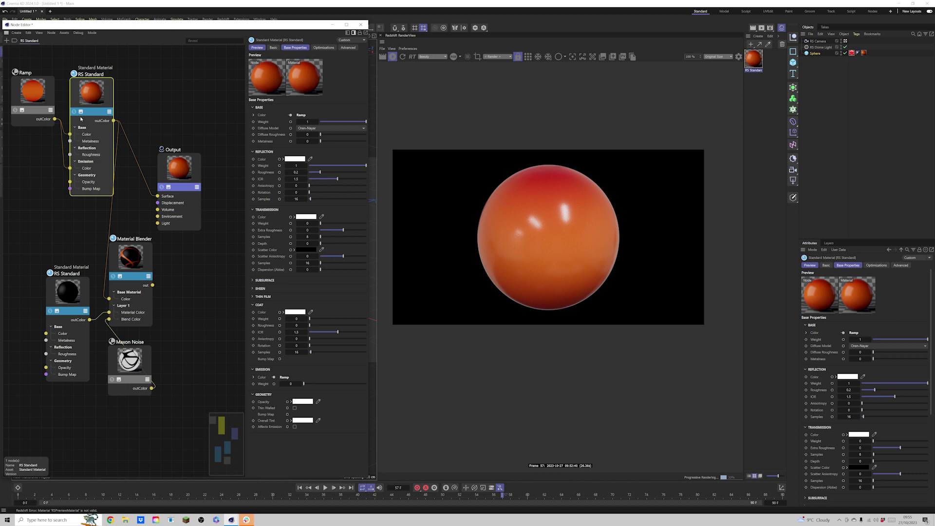
left_click_drag(153, 284, 200, 248)
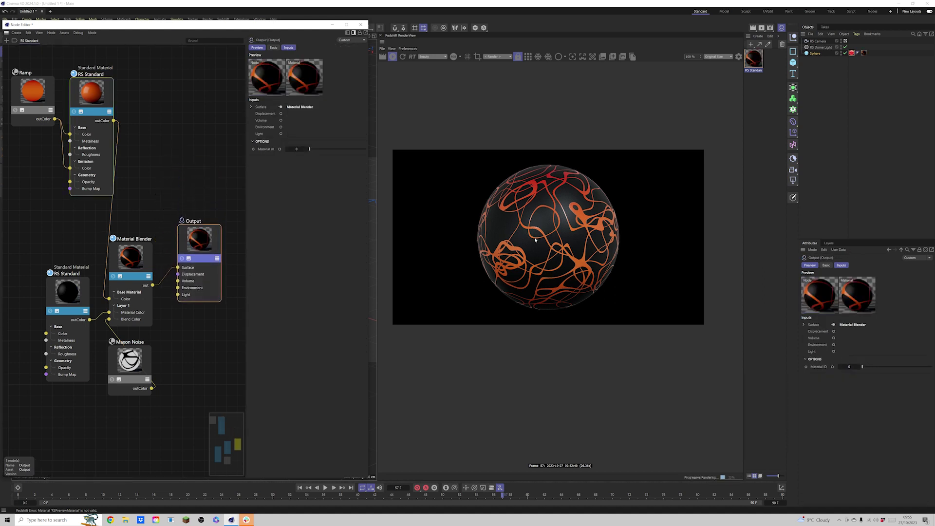
Set the RS Standard material's Emission Weight to 10
left_click(92, 95)
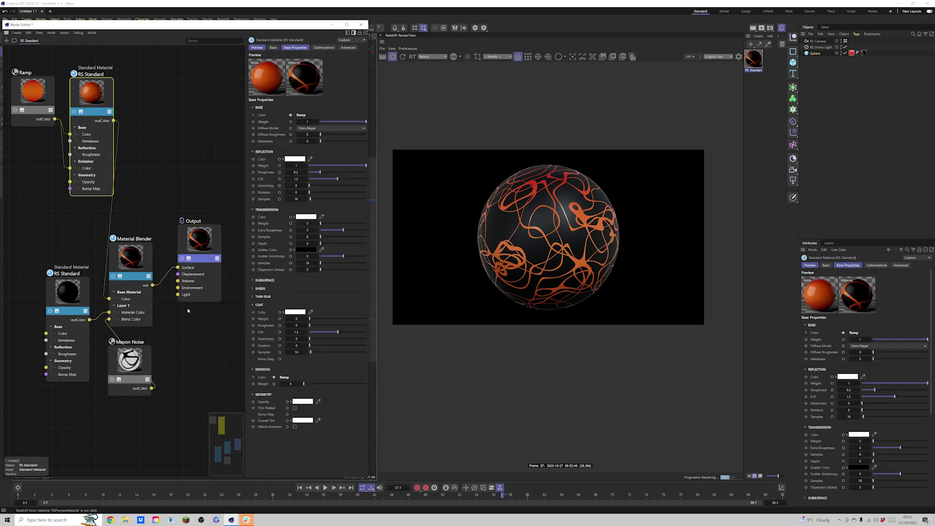
left_click(286, 385)
type("10")
key("Return")
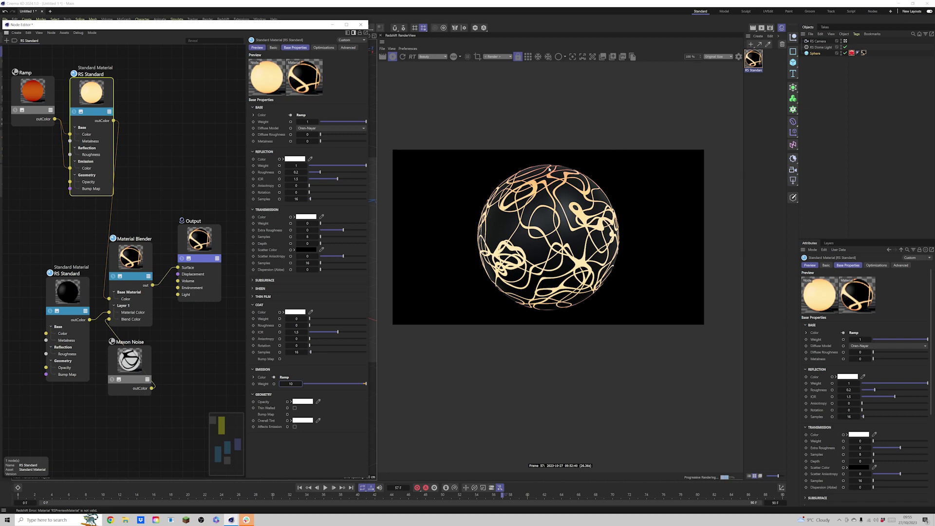
left_click(817, 41)
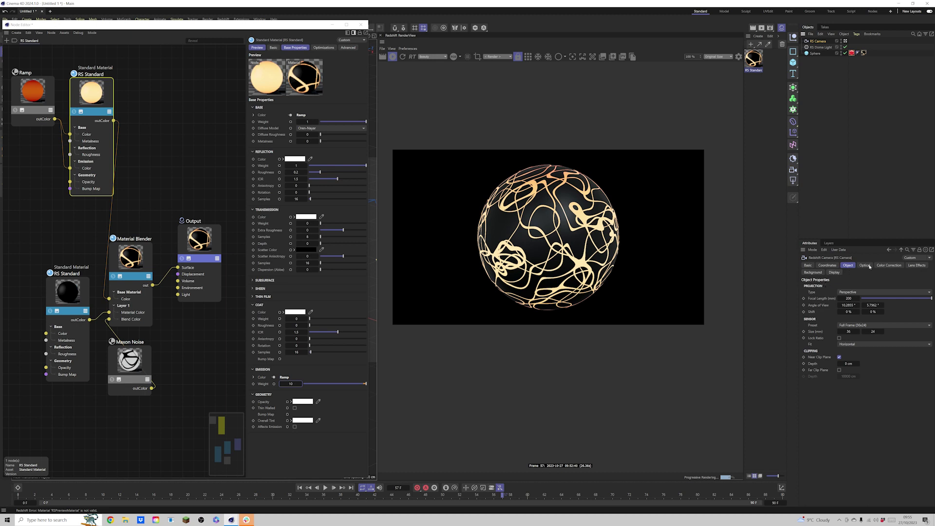
Override Bloom in the RS Camera's Lens Effects and lower its threshold to 4
left_click(887, 265)
left_click(916, 265)
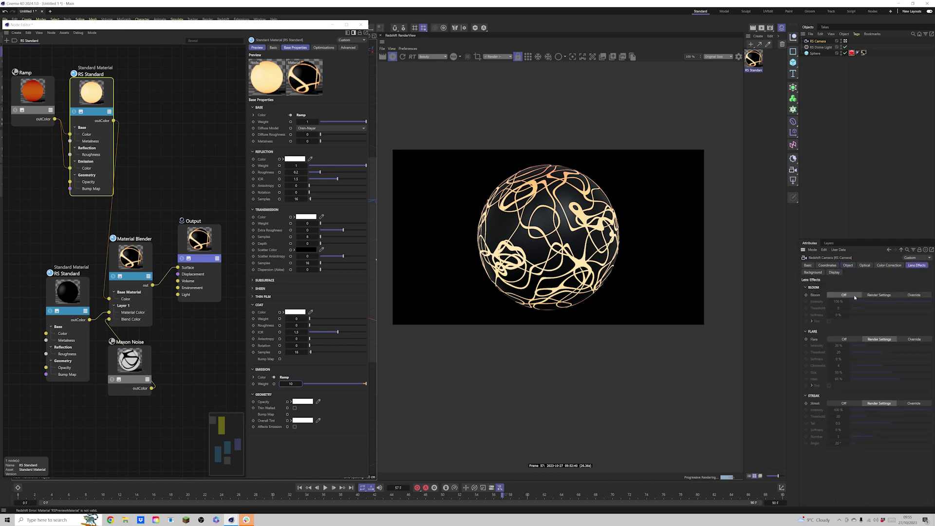
left_click(915, 296)
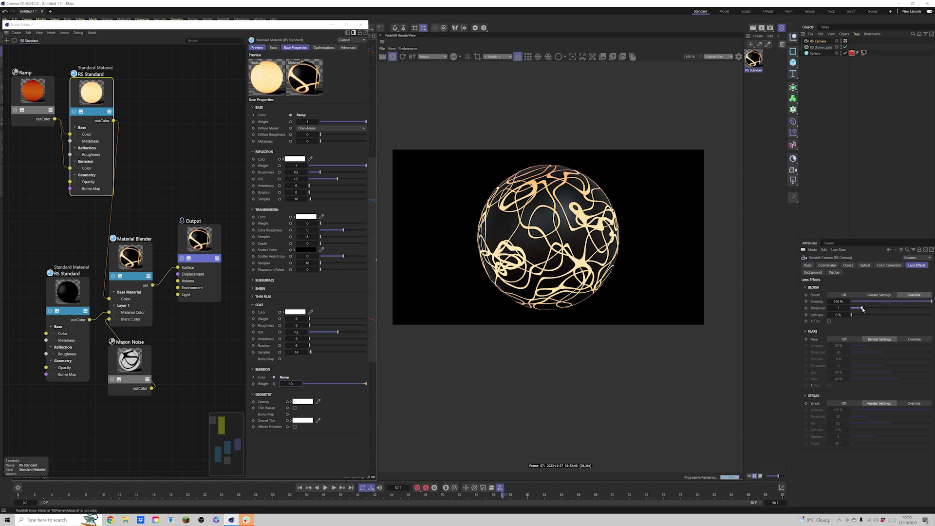
left_click_drag(862, 310, 856, 309)
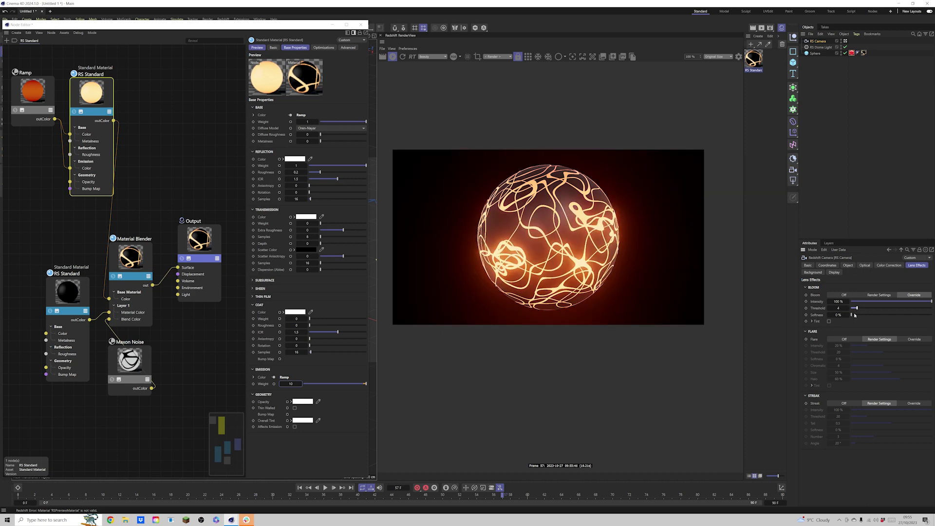
left_click(26, 95)
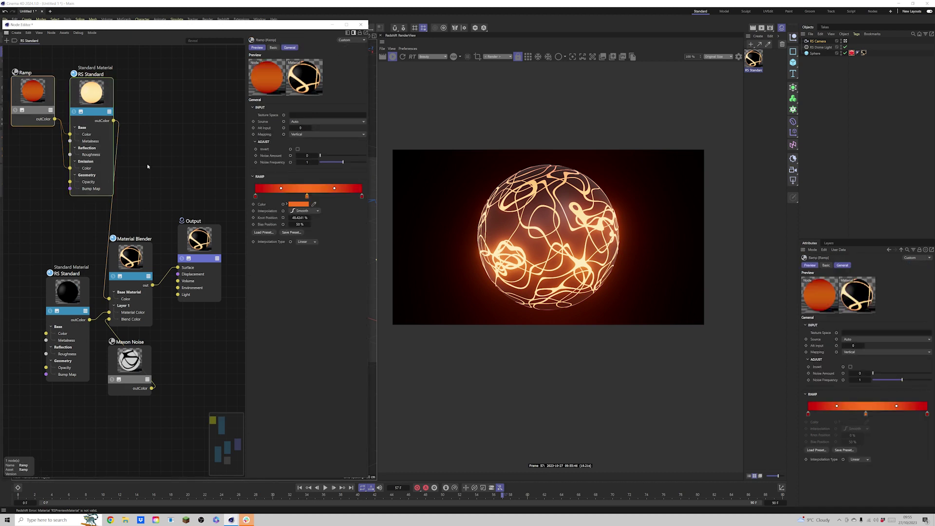
Brighten the ramp's left red knot to full value and inspect the middle knot's colour
left_click(255, 196)
double_click(256, 196)
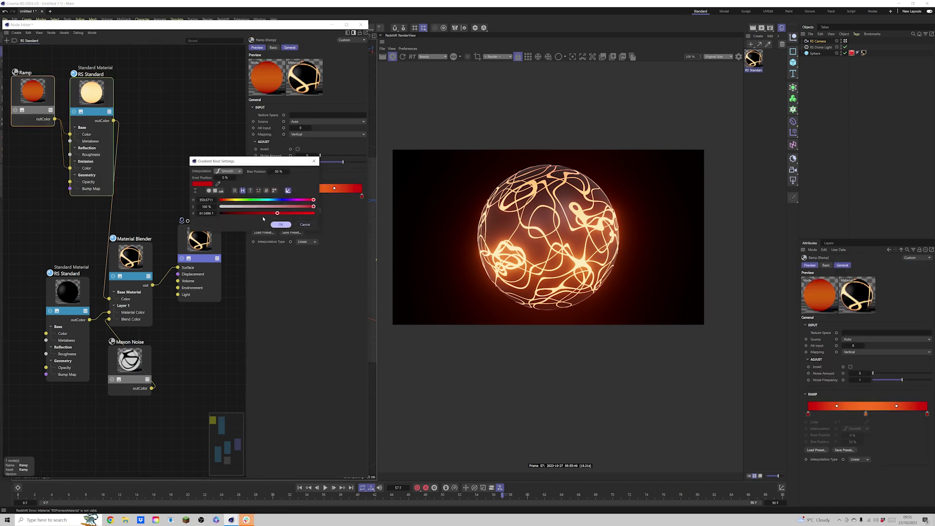
left_click_drag(277, 213, 313, 213)
left_click(281, 225)
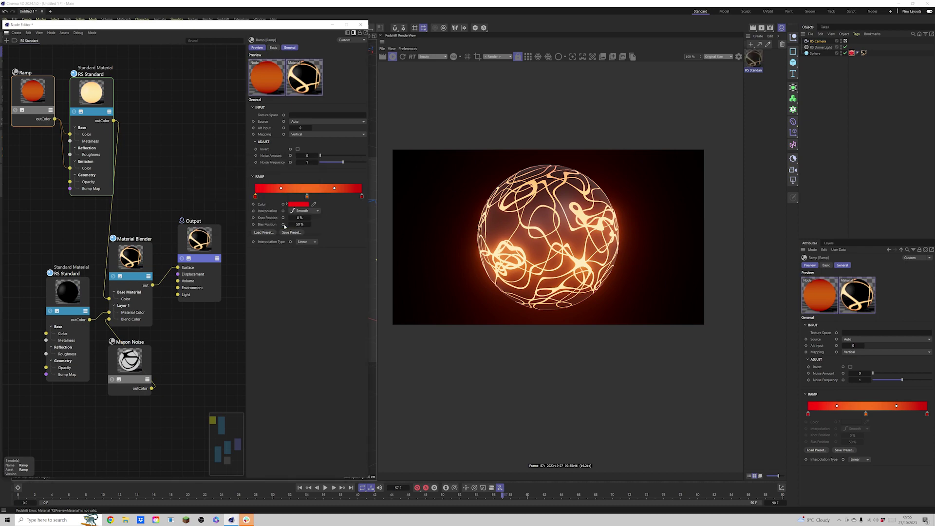
double_click(307, 197)
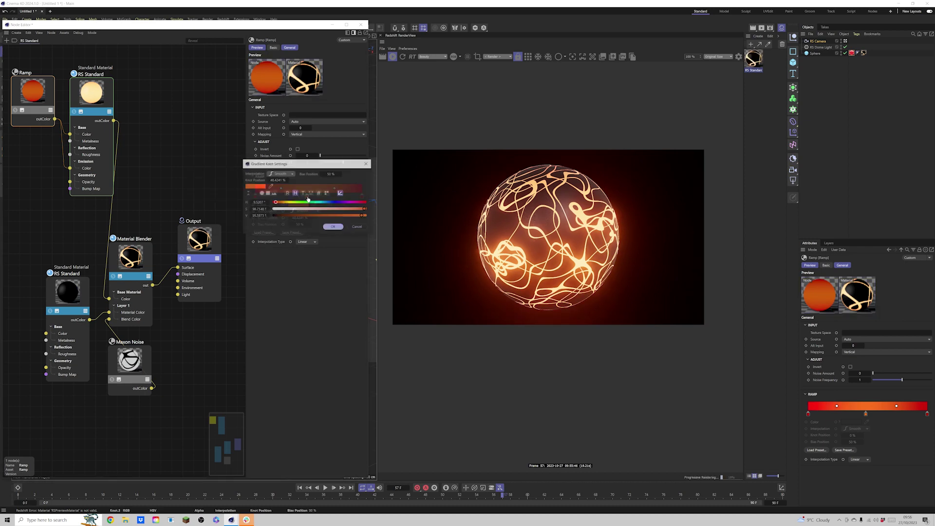
left_click(333, 227)
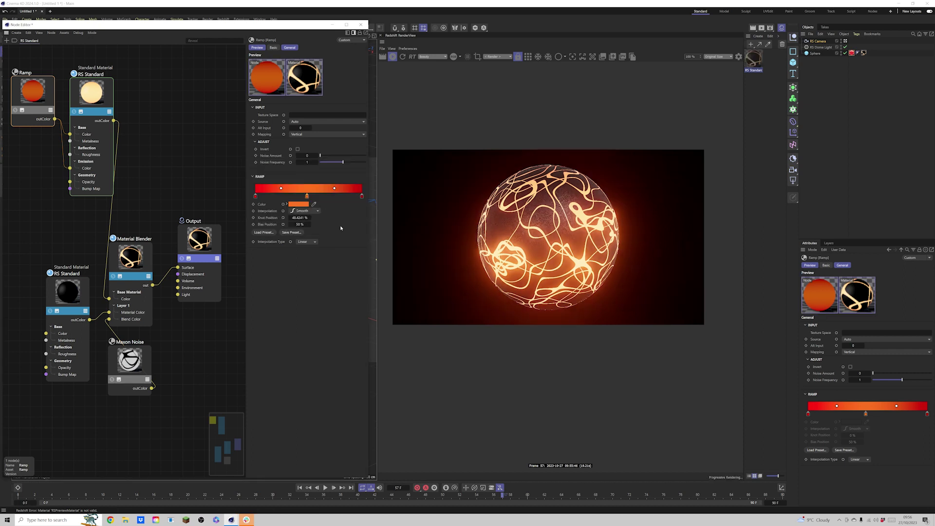
Recolour the ramp's end knot from green to a bright magenta
left_click(362, 196)
left_click(360, 200)
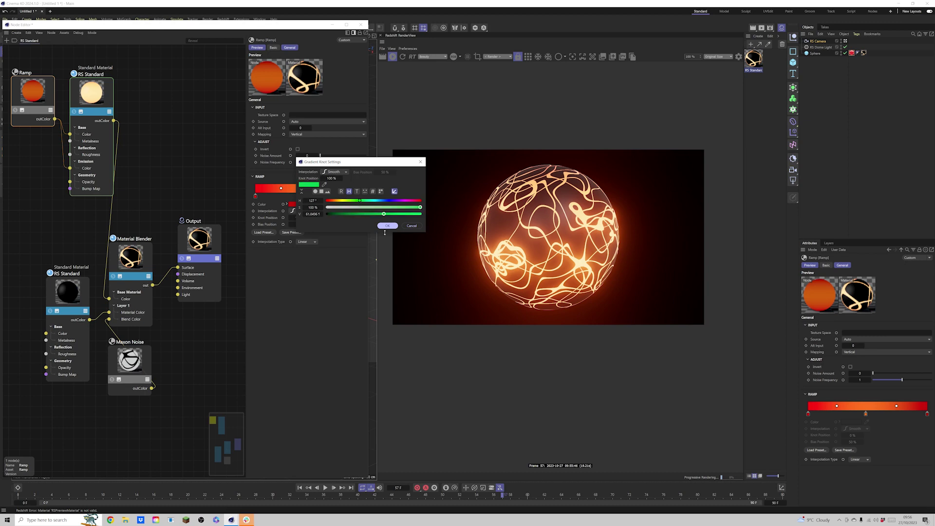
left_click(388, 225)
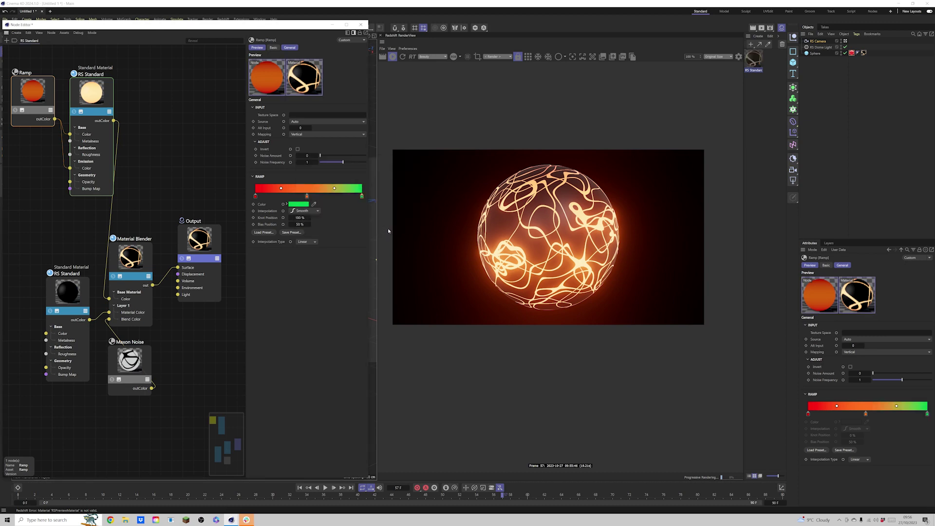
double_click(361, 196)
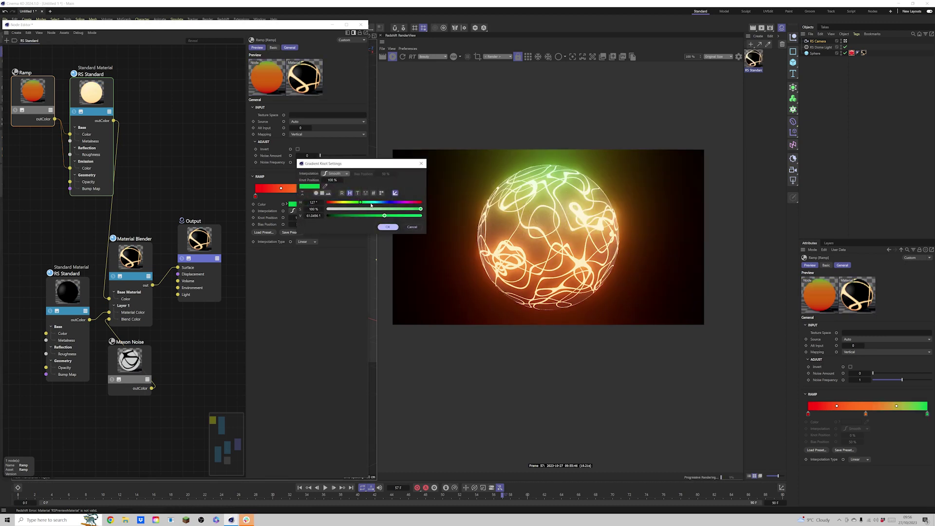
left_click(392, 202)
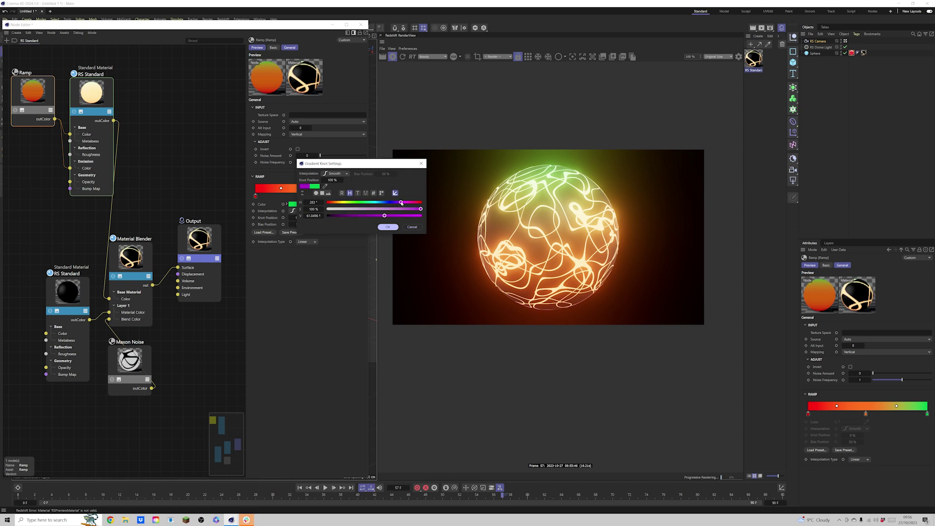
left_click(387, 227)
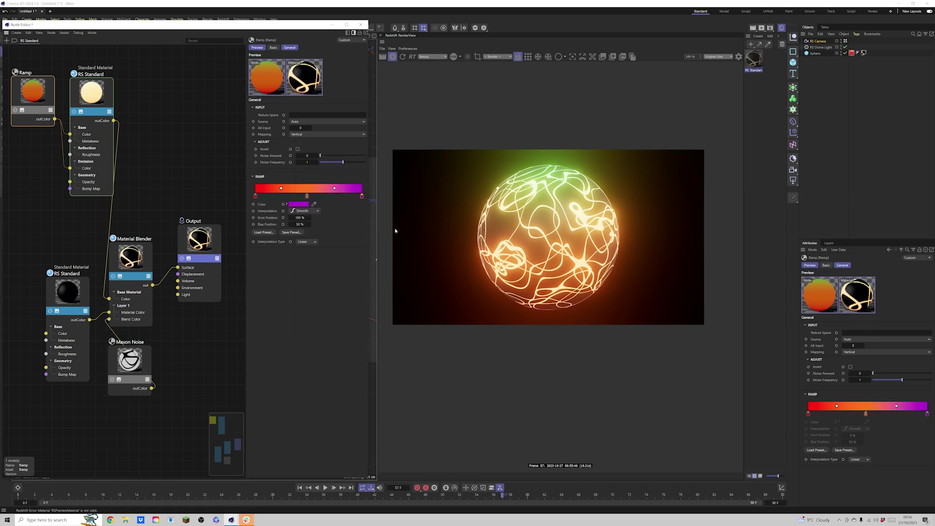
double_click(361, 197)
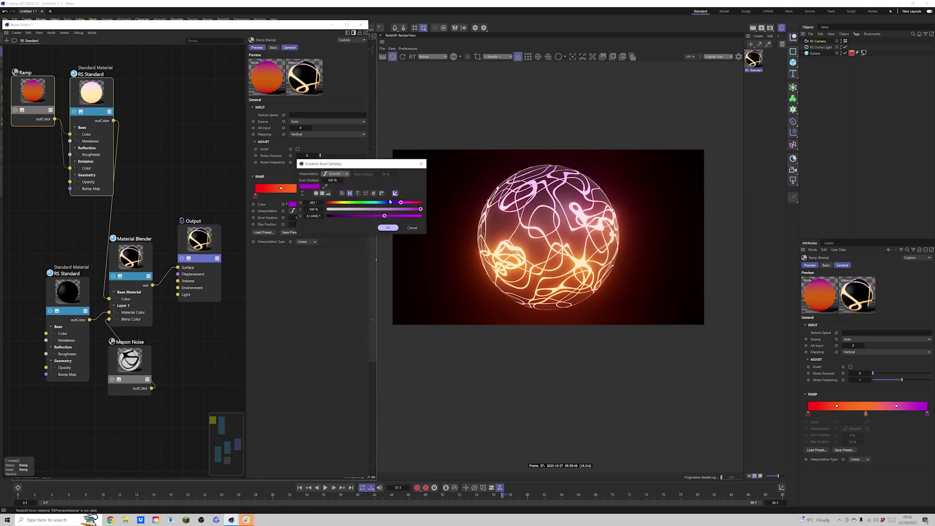
left_click_drag(404, 218, 418, 215)
left_click(387, 228)
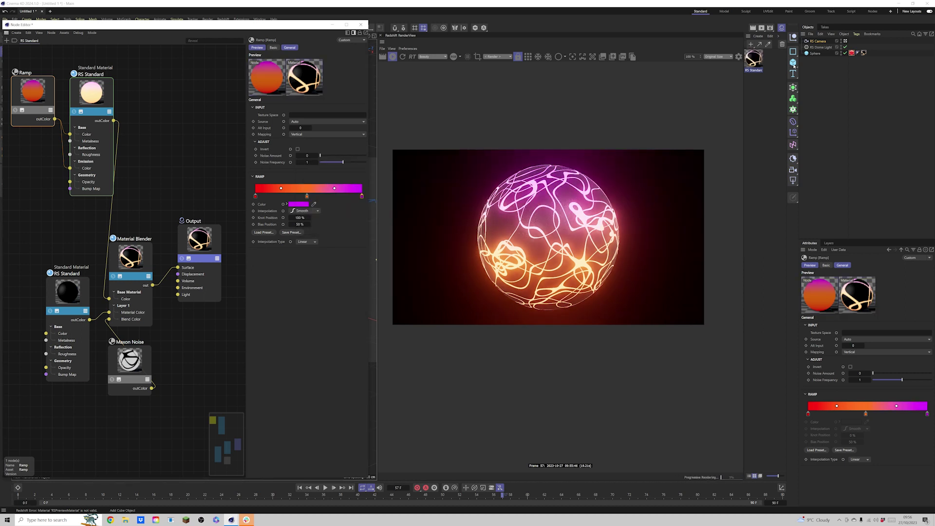
left_click(818, 41)
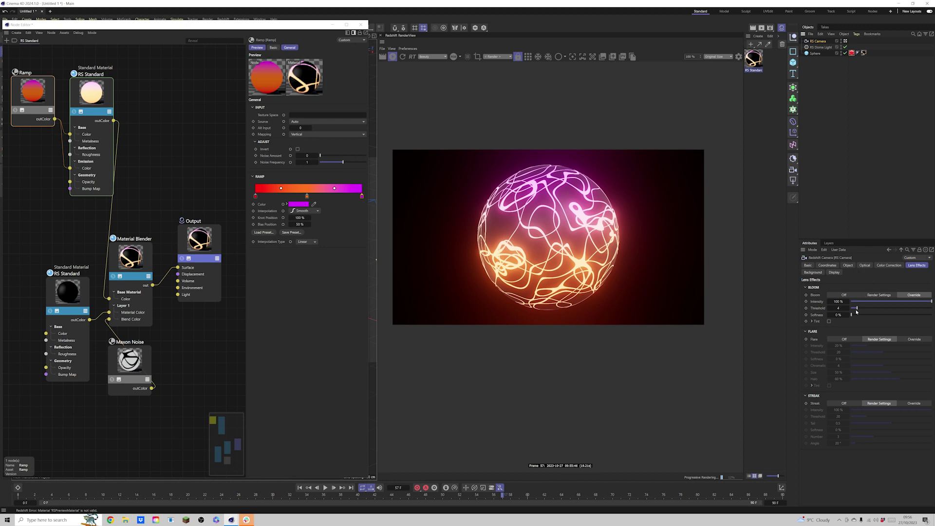
Raise the bloom threshold to 5 and briefly play the animation to preview the noise
left_click_drag(858, 309, 859, 309)
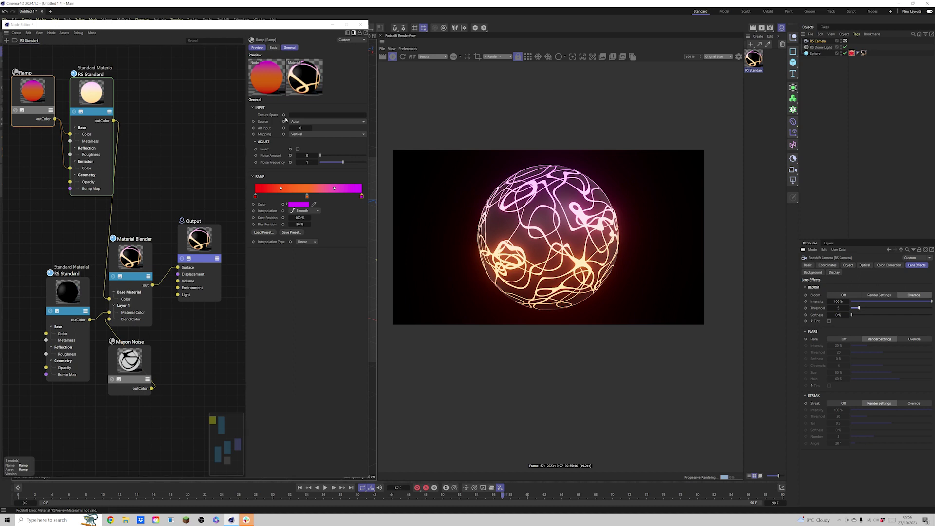
left_click(131, 257)
left_click(325, 488)
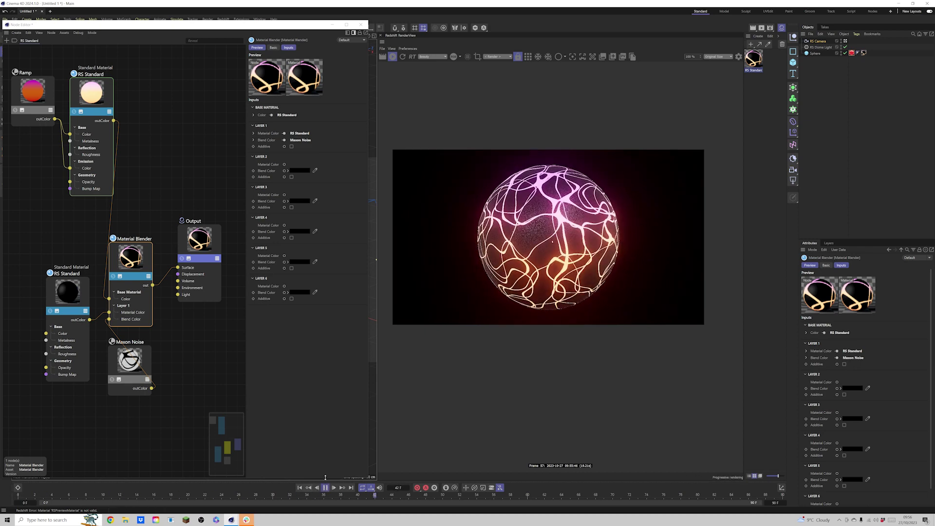
left_click(325, 487)
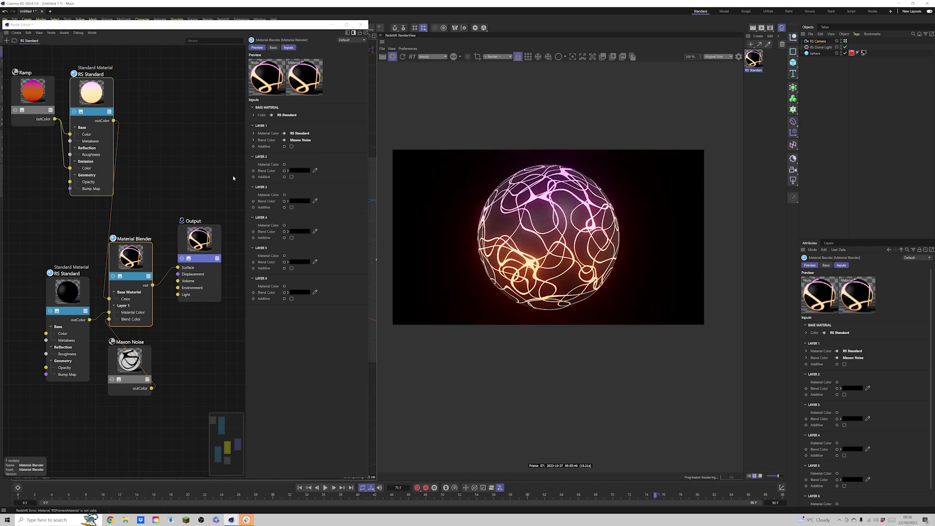
left_click(127, 372)
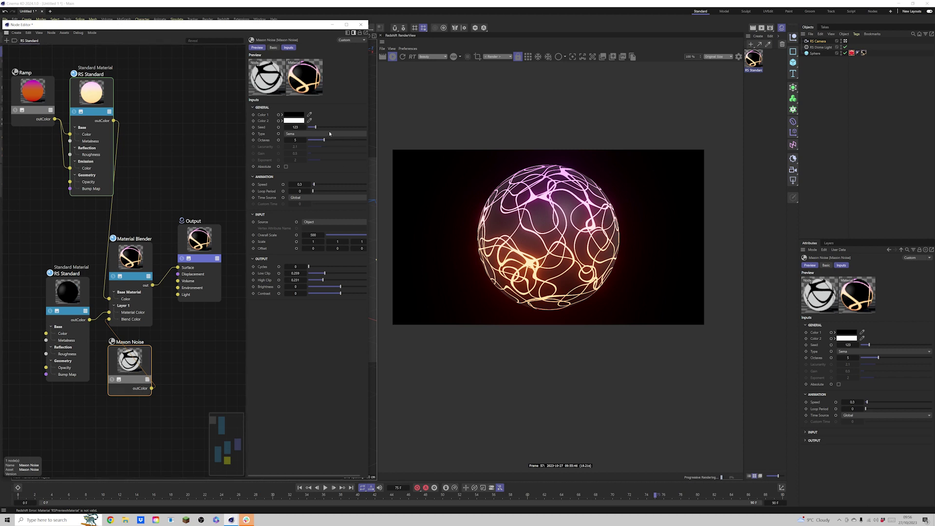
Try Dents and Luka noise types, lower Low Clip to 0.208 and raise Brightness to 0.116
left_click(308, 134)
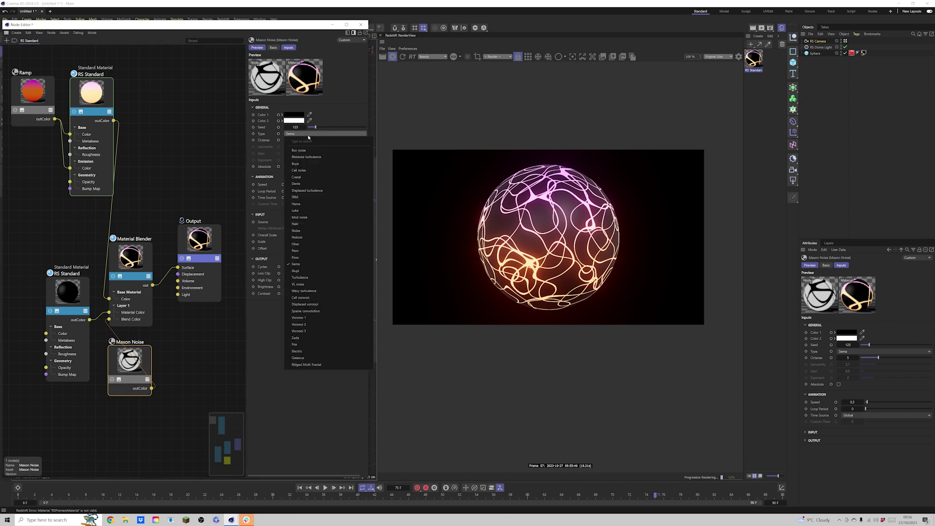
left_click(298, 183)
left_click(308, 133)
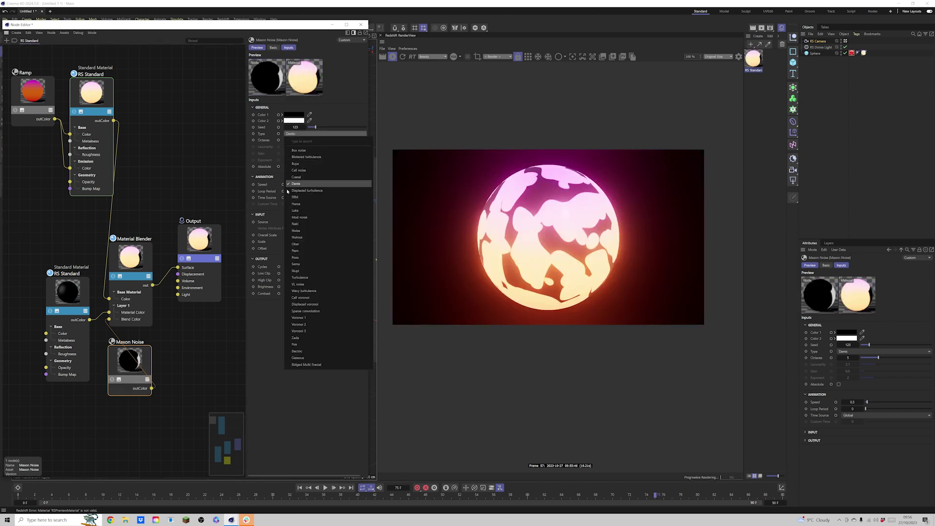
left_click(298, 211)
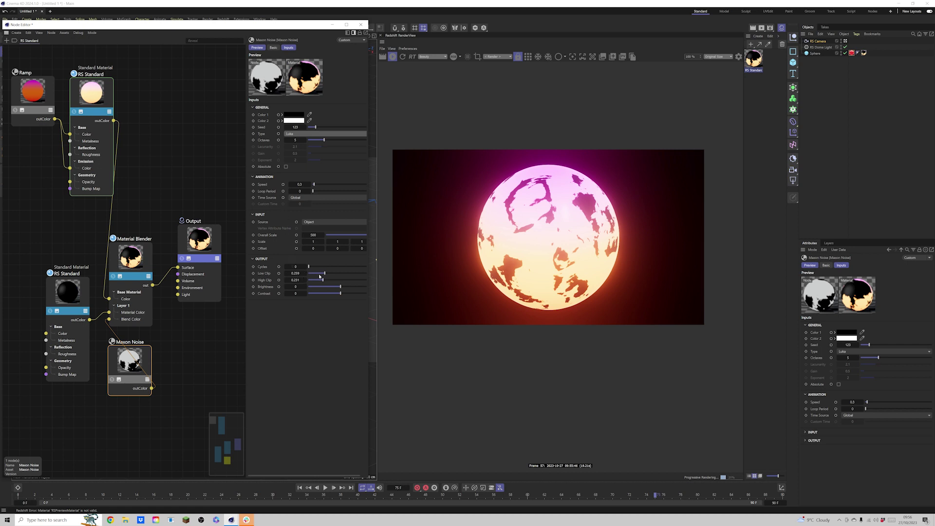
mouse_move(325, 278)
left_mouse_down()
mouse_move(331, 286)
mouse_move(322, 289)
left_mouse_up()
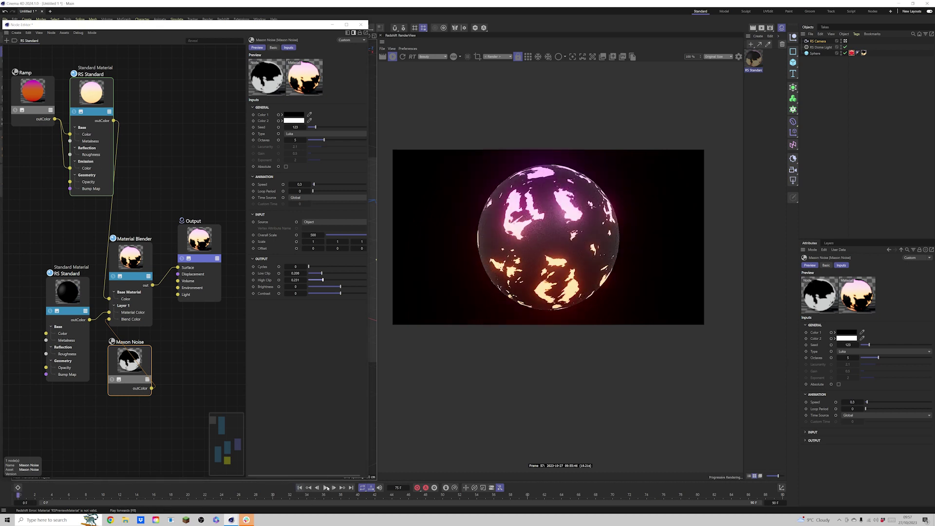
left_click(325, 487)
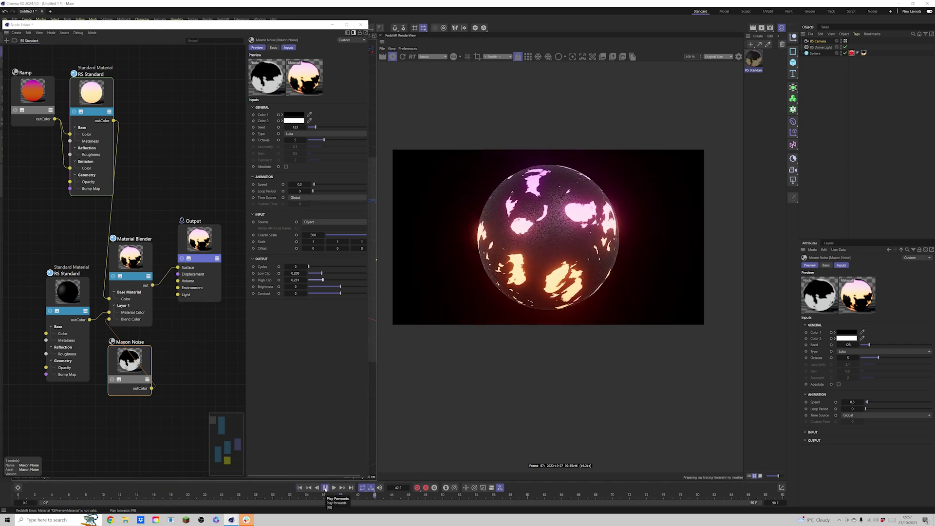
left_click(325, 487)
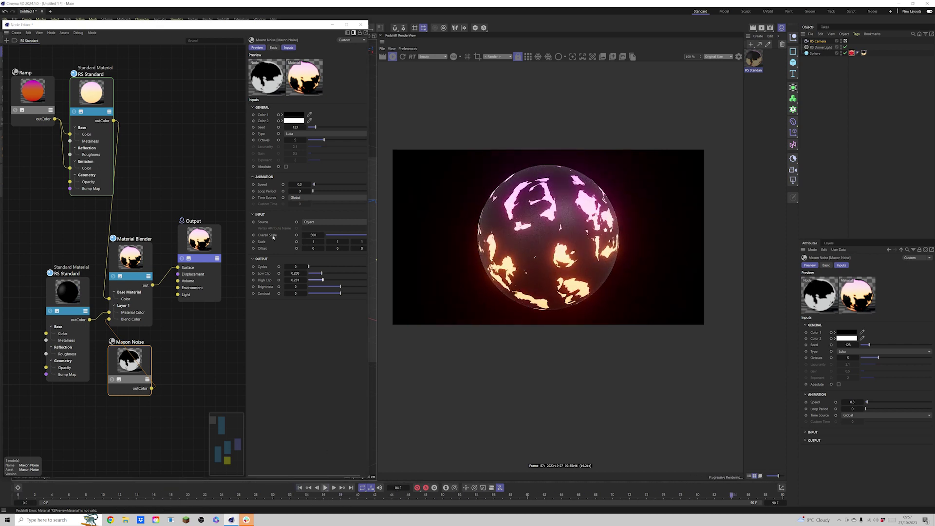
left_click_drag(341, 289, 341, 293)
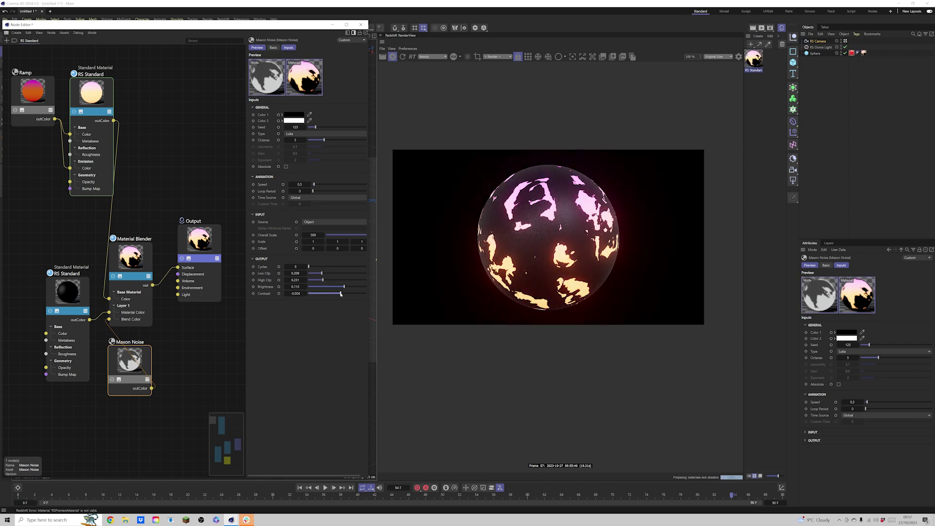
Switch the Maxon Noise type to Nutous and preview the animation
left_click(311, 134)
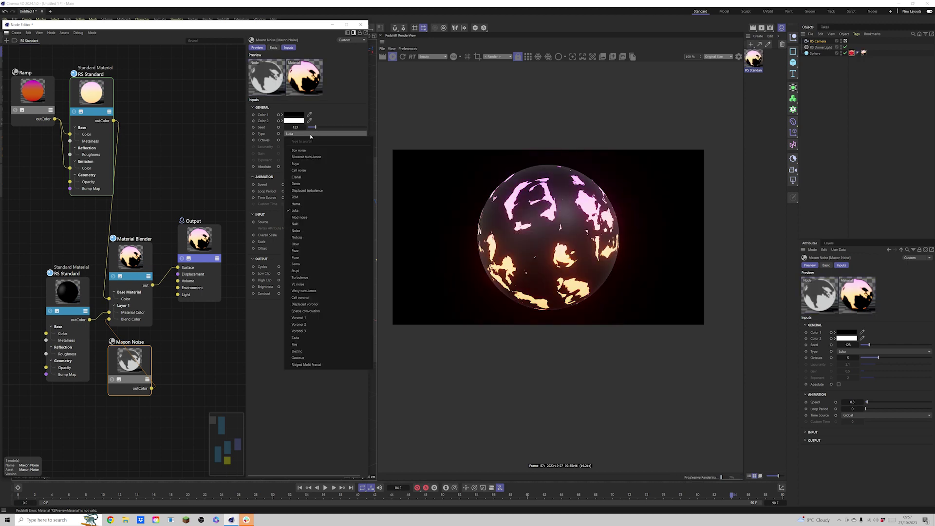
left_click(297, 238)
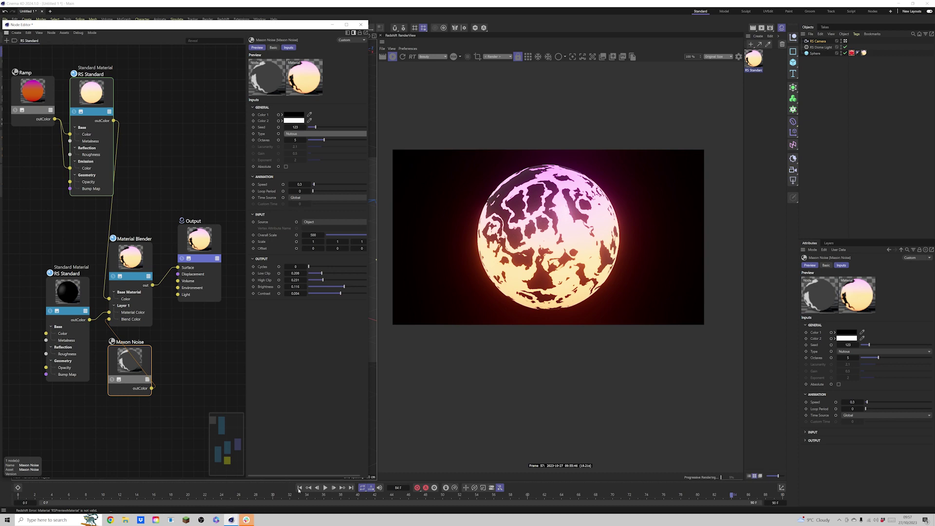
left_click(325, 487)
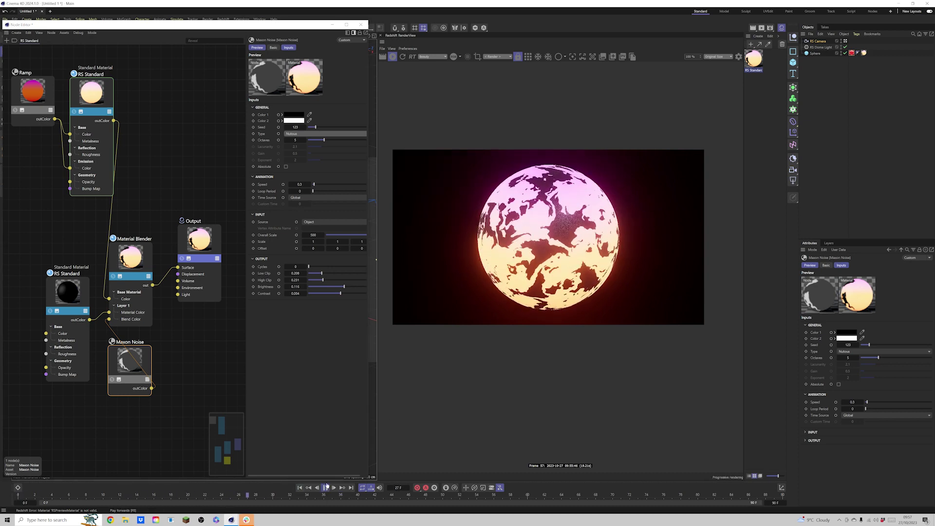
left_click(326, 487)
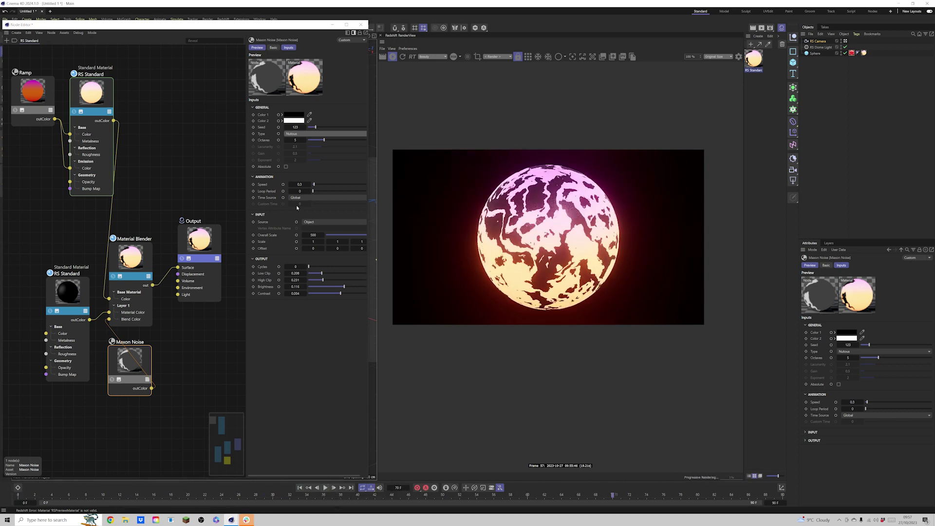
left_click(50, 99)
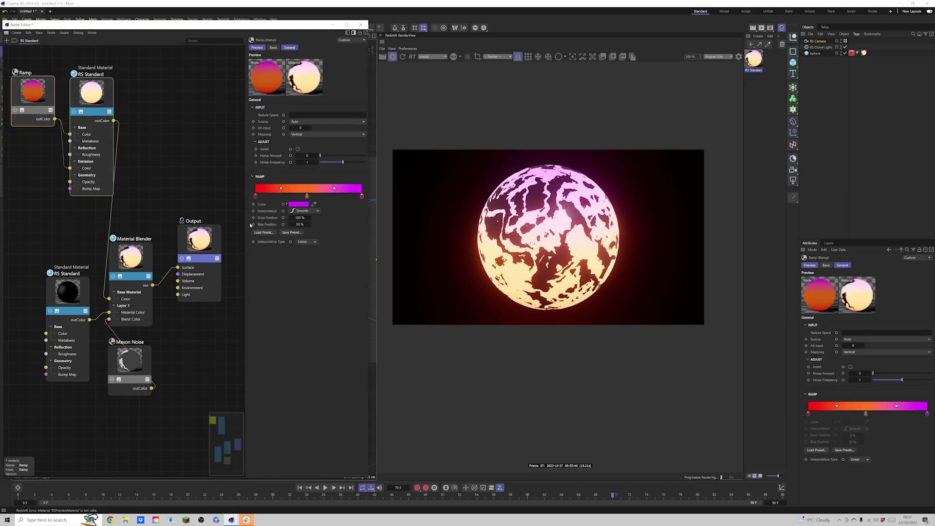
Load the Scheme 4 ramp preset, then replace it with the cyan-to-white Gradient preset
left_click(263, 232)
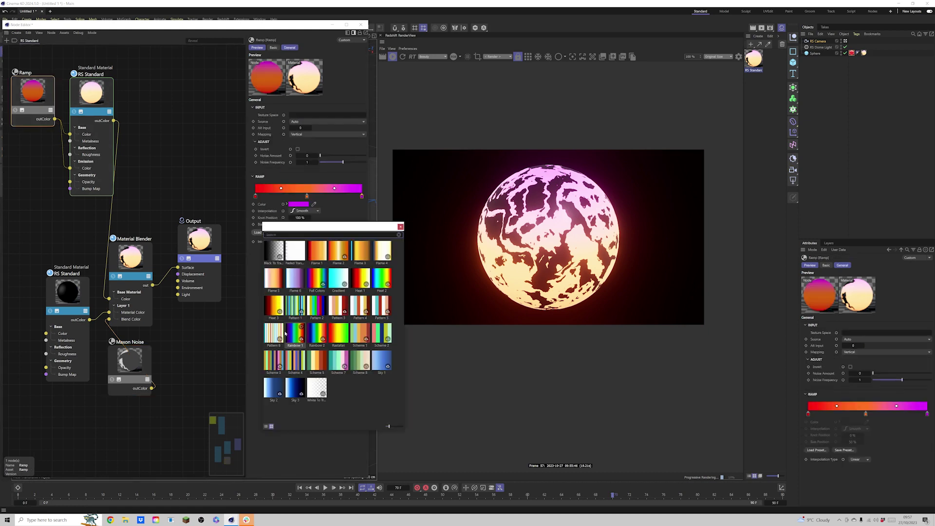
double_click(292, 363)
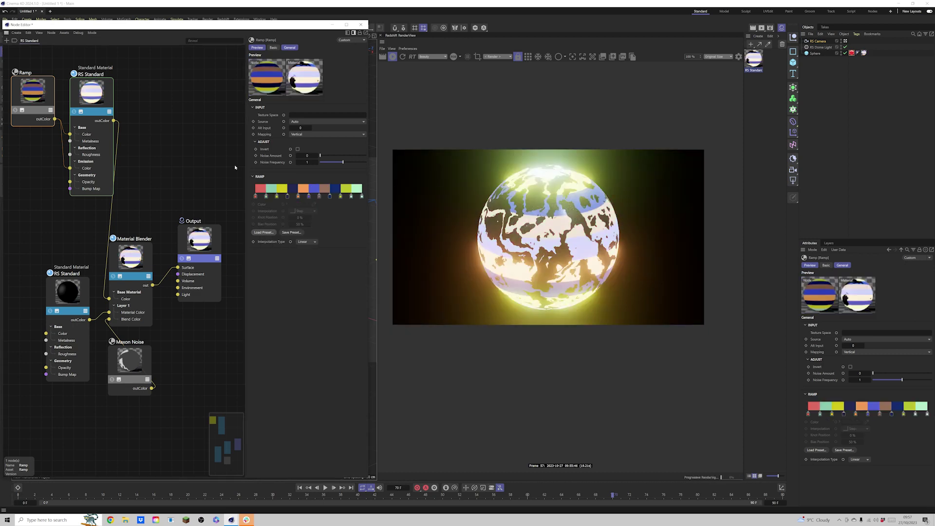
key("space")
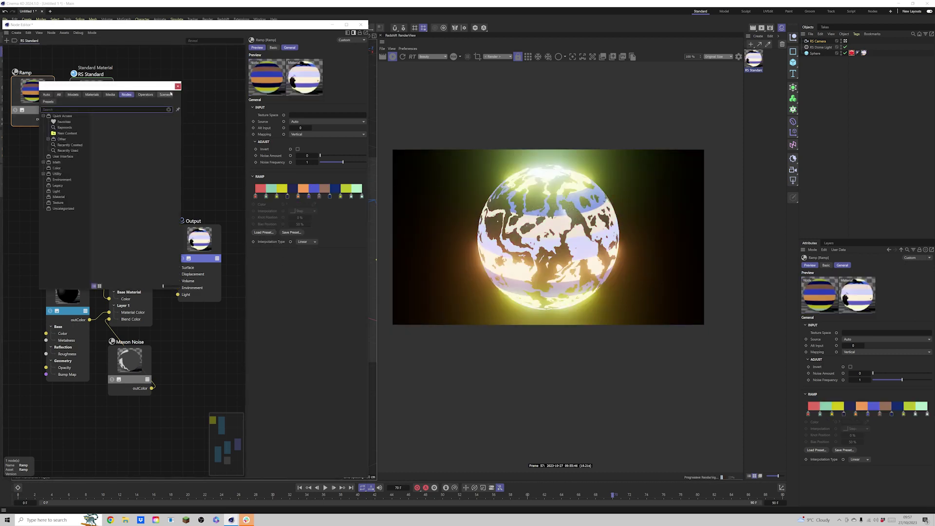
left_click(177, 86)
left_click(264, 232)
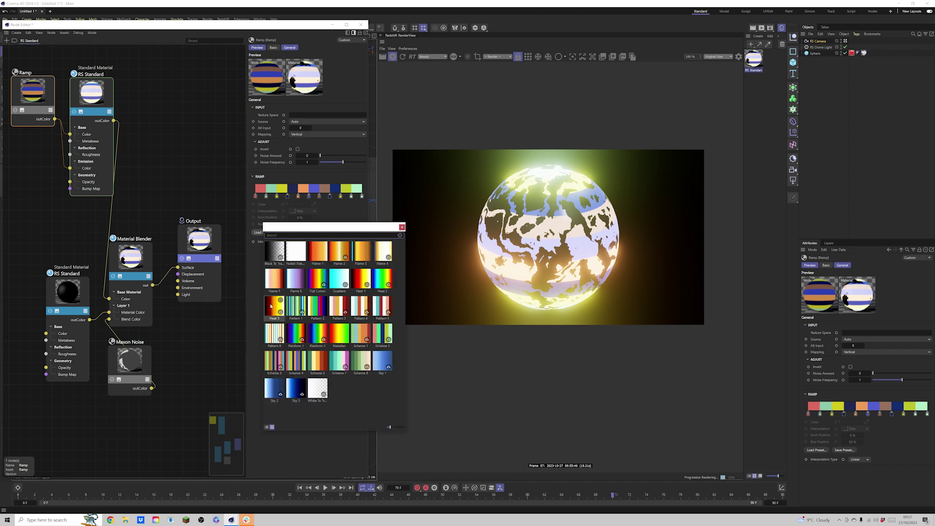
double_click(338, 277)
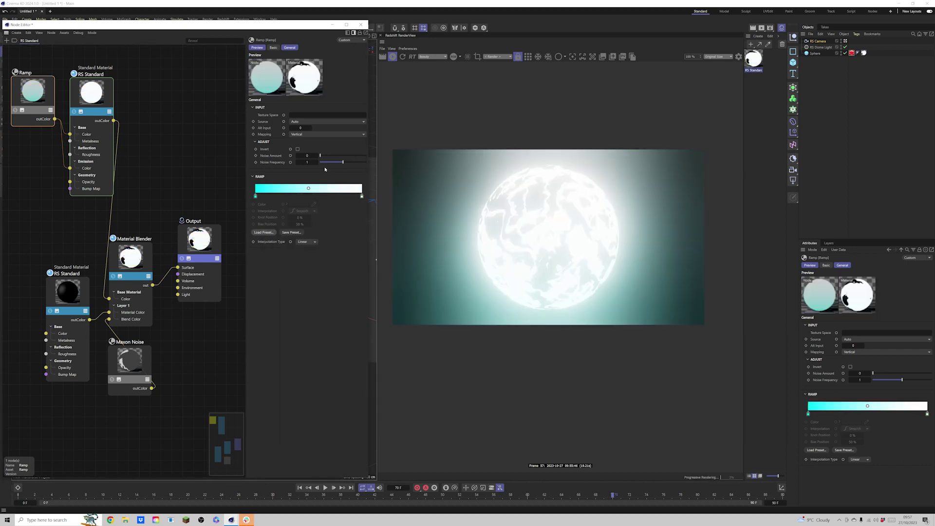